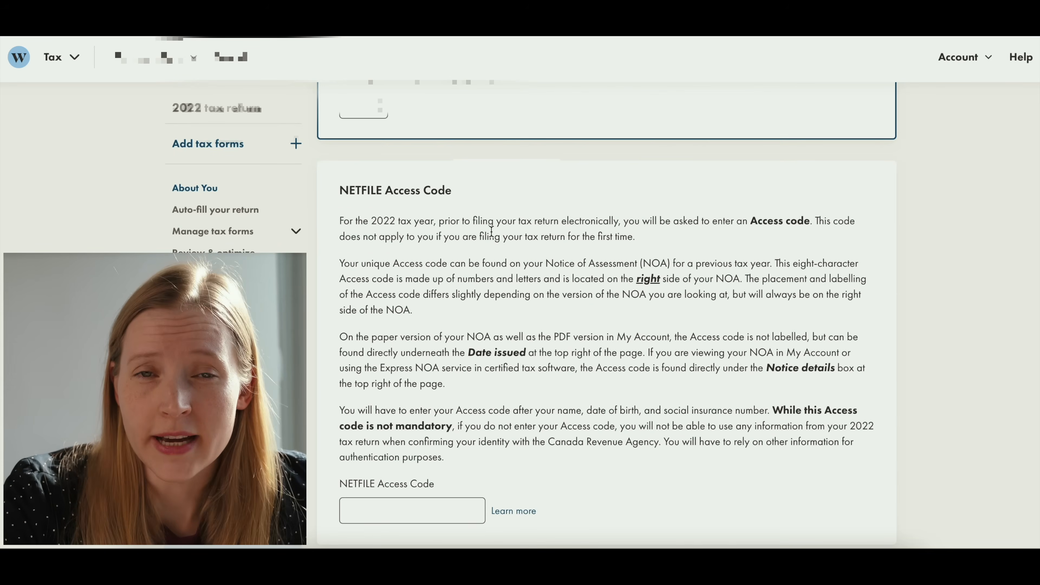
# - Review the NETFILE Access Code instructions and the pre-filled Canadian mailing address section without entering a code
pyautogui.doubleClick(357, 190)
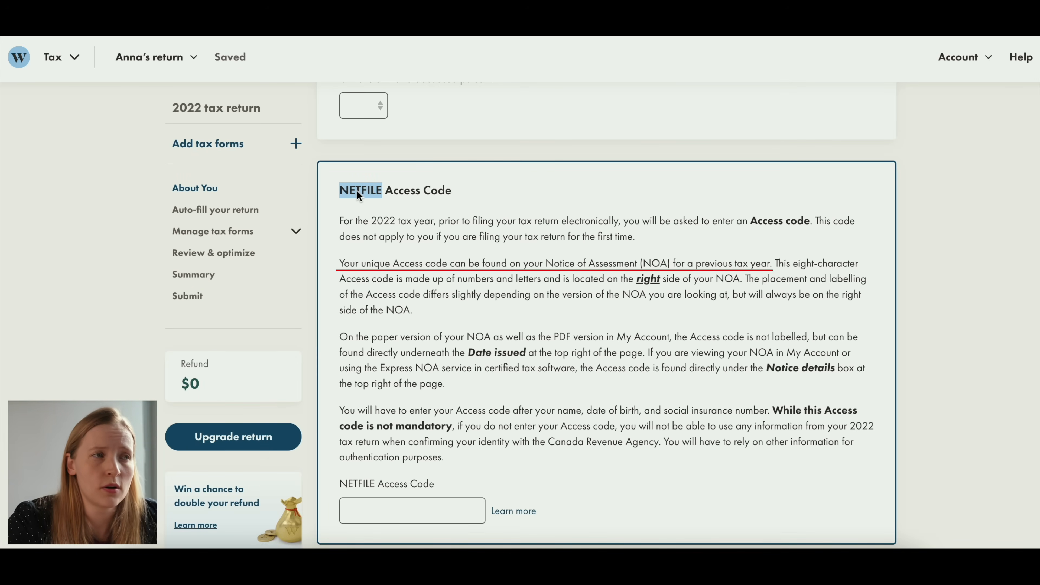
pyautogui.click(368, 194)
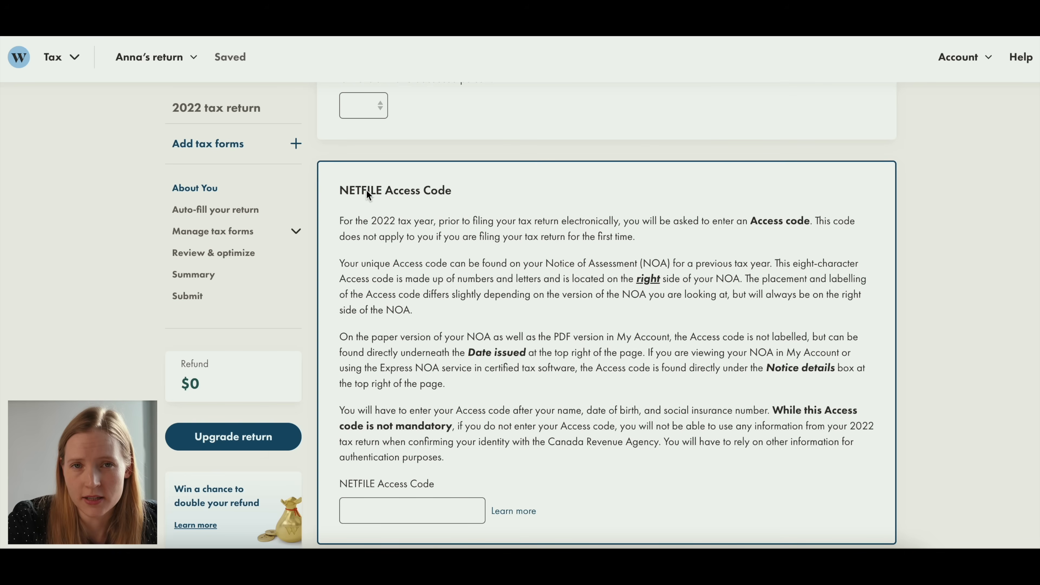
pyautogui.scroll(-2, 517, 282)
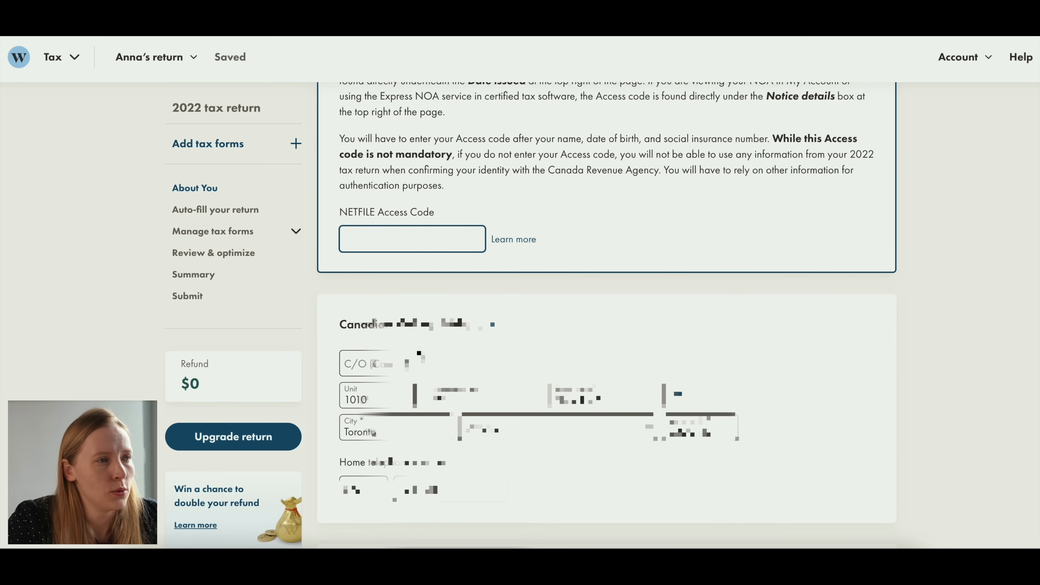
pyautogui.scroll(-2, 418, 351)
pyautogui.scroll(-1, 408, 252)
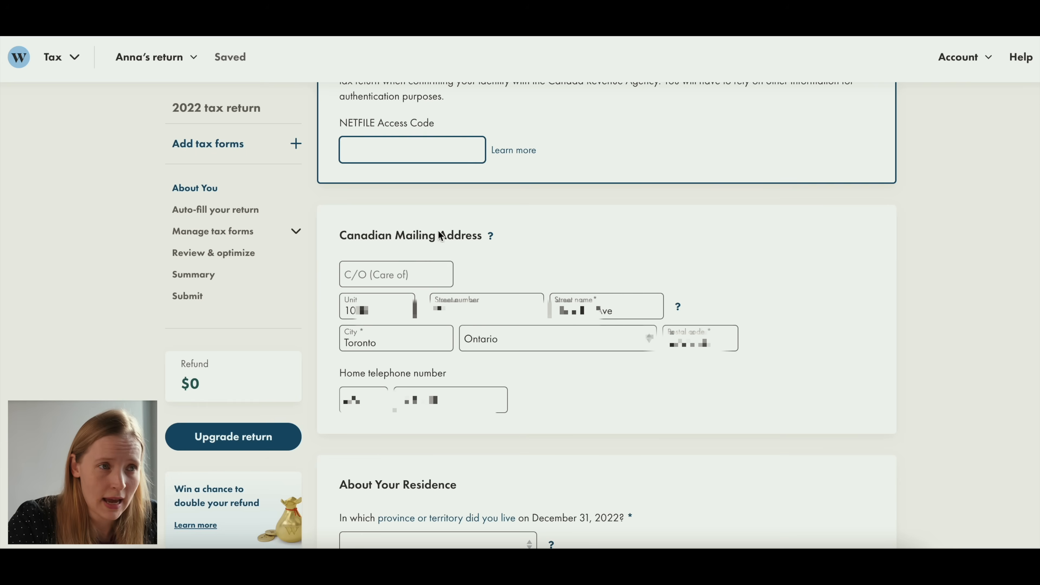
# - Set the province of residence on December 31, 2022 to Ontario
pyautogui.scroll(-6, 594, 387)
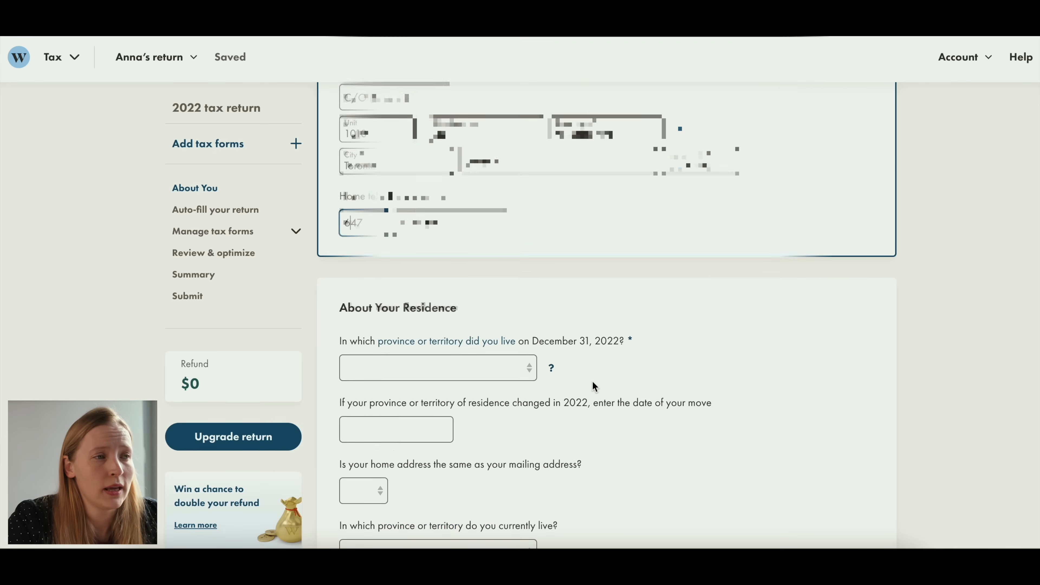
pyautogui.scroll(-1, 594, 387)
pyautogui.click(488, 234)
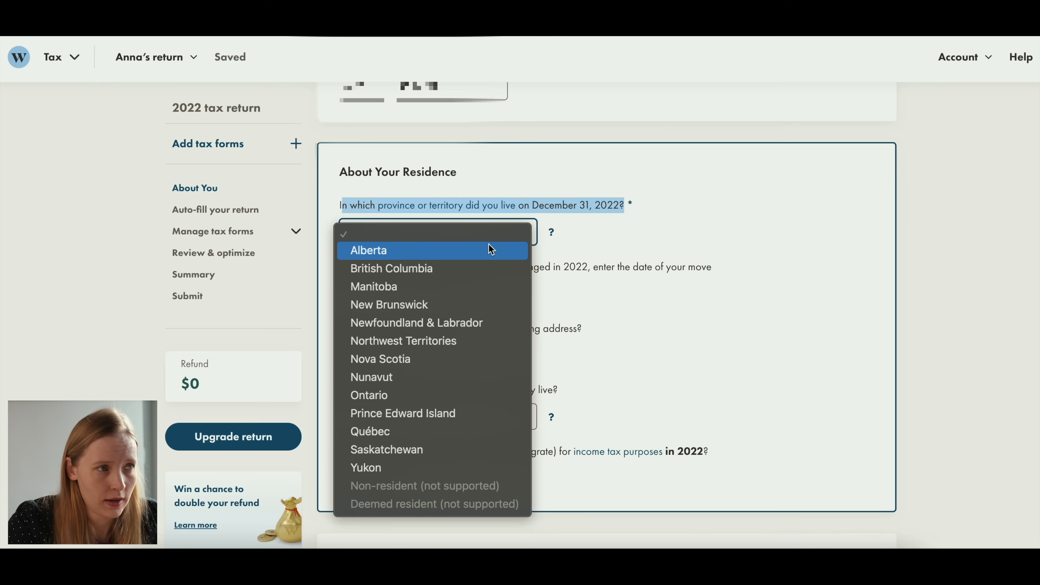
pyautogui.click(397, 397)
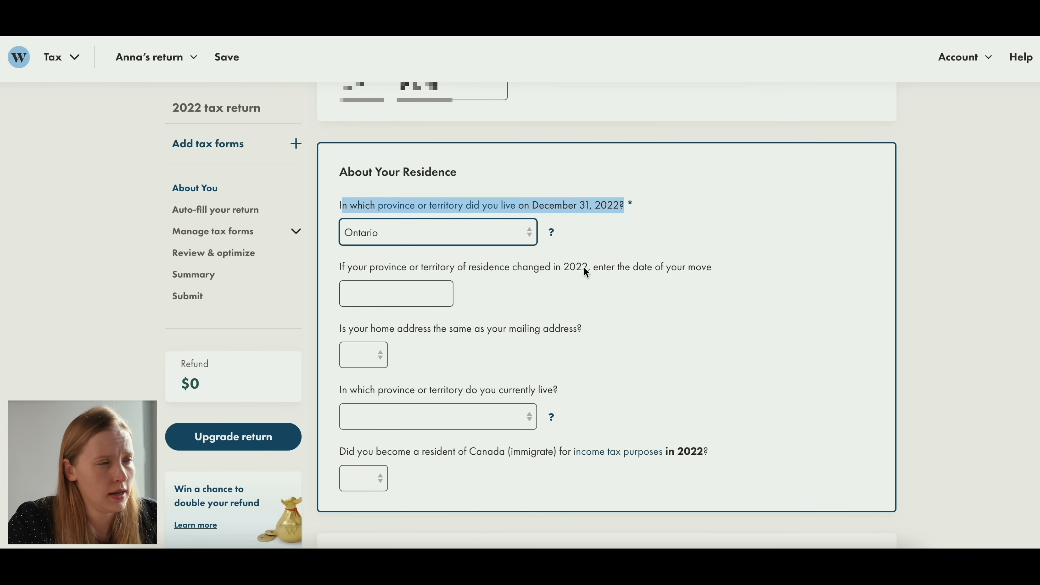
# - Answer Yes to the home address matching the mailing address and set the current province of residence to Ontario
pyautogui.scroll(-1, 583, 272)
pyautogui.click(378, 325)
pyautogui.click(359, 342)
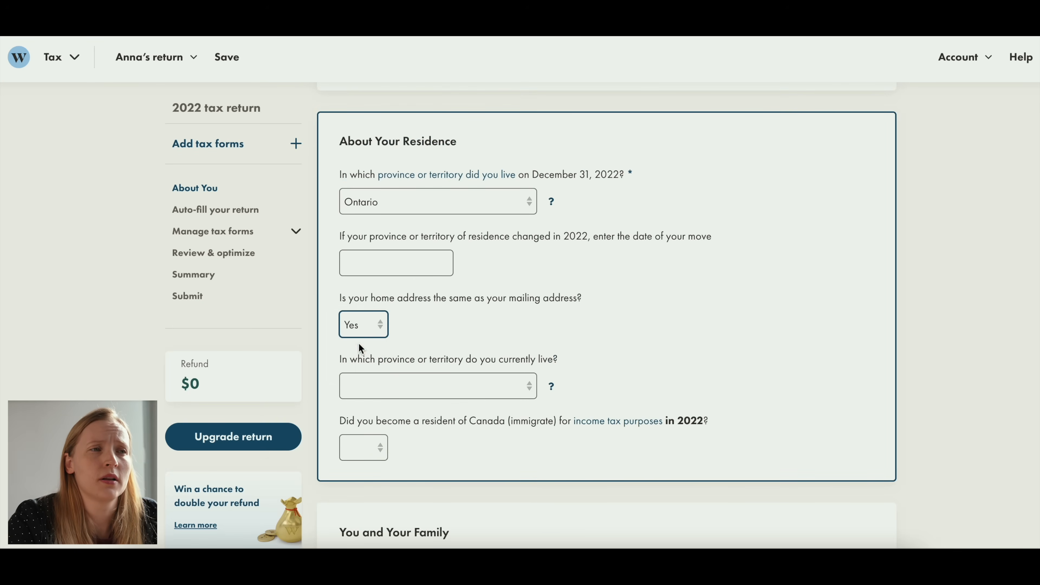
pyautogui.scroll(-1, 359, 347)
pyautogui.click(463, 342)
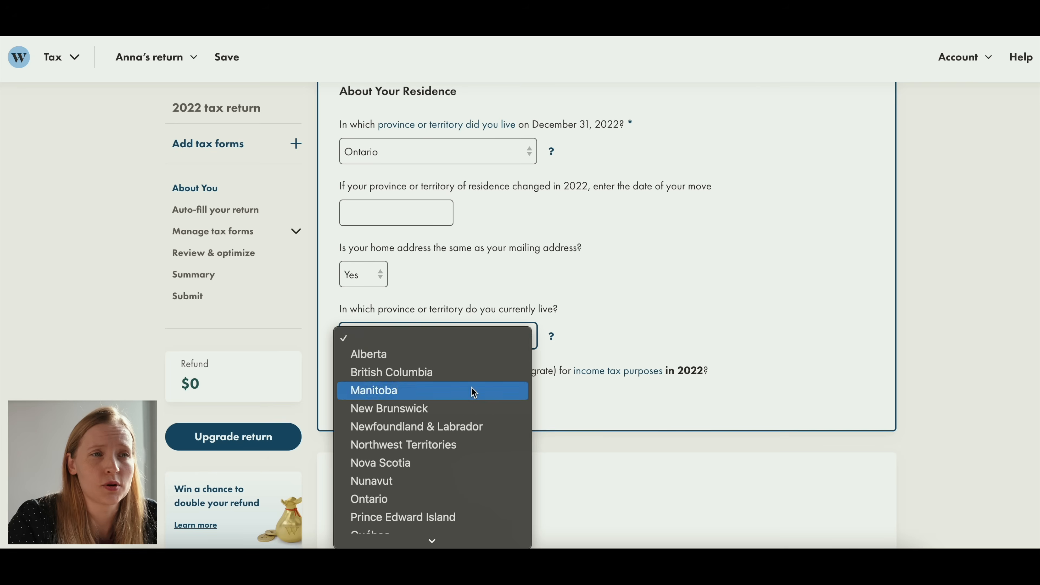
pyautogui.click(410, 497)
# - Answer Yes to becoming a resident of Canada for income tax purposes in 2022
pyautogui.scroll(-1, 569, 260)
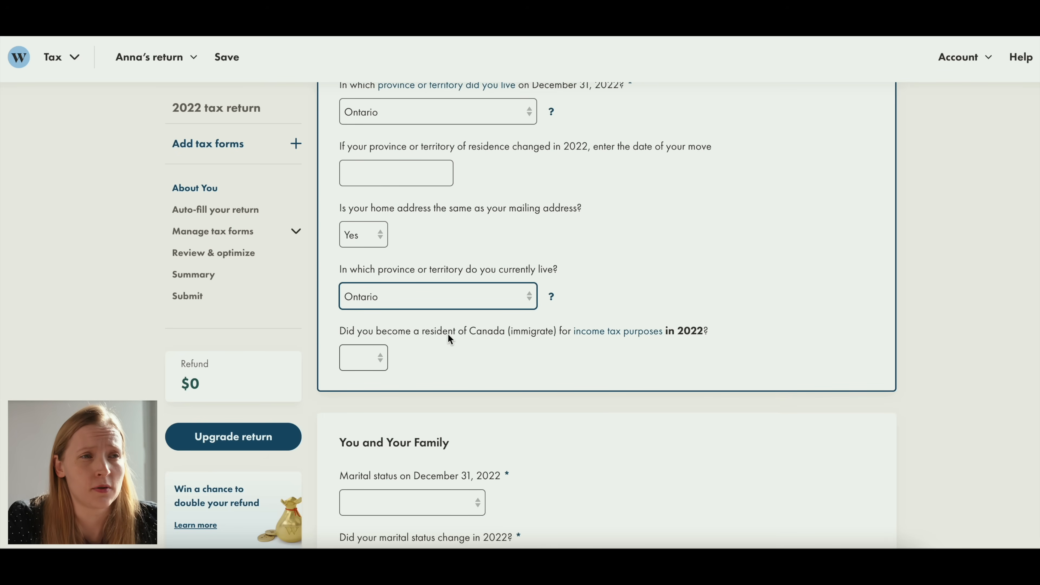
pyautogui.click(367, 357)
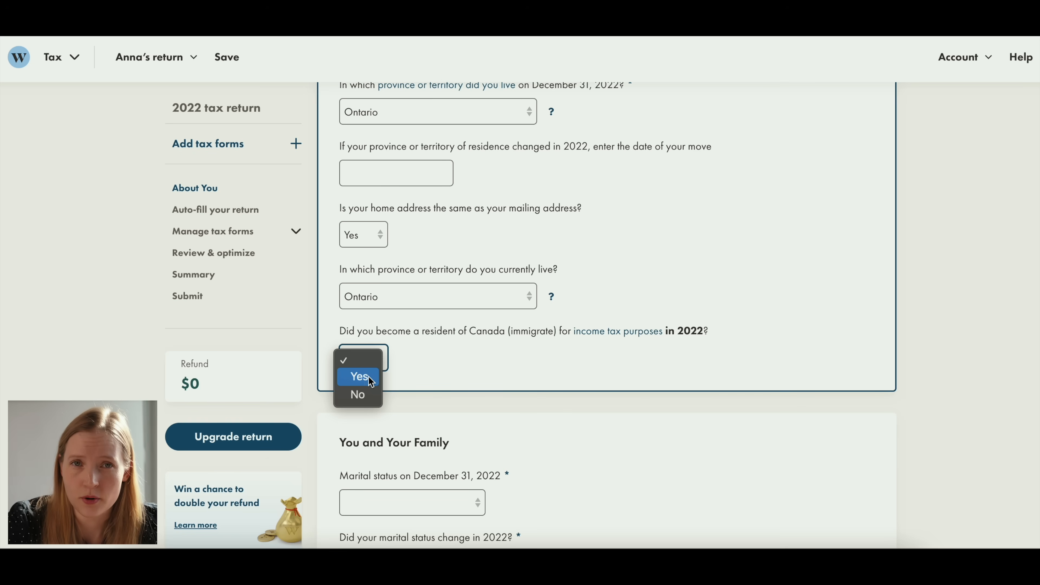
pyautogui.click(360, 382)
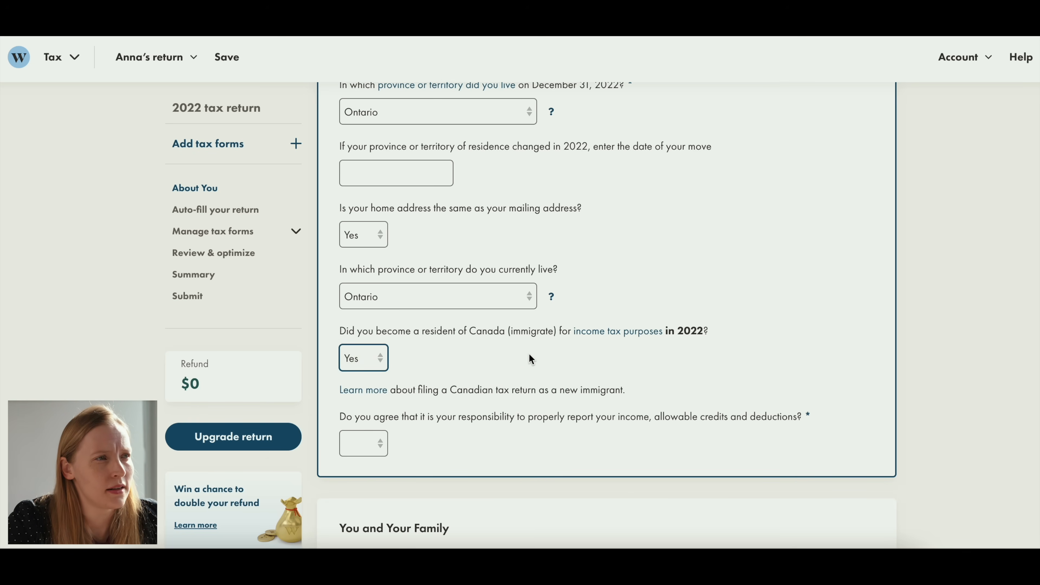
# - Read the help information on filing a Canadian tax return as a new immigrant, including income, deductions and credits, and close it
pyautogui.scroll(-3, 529, 359)
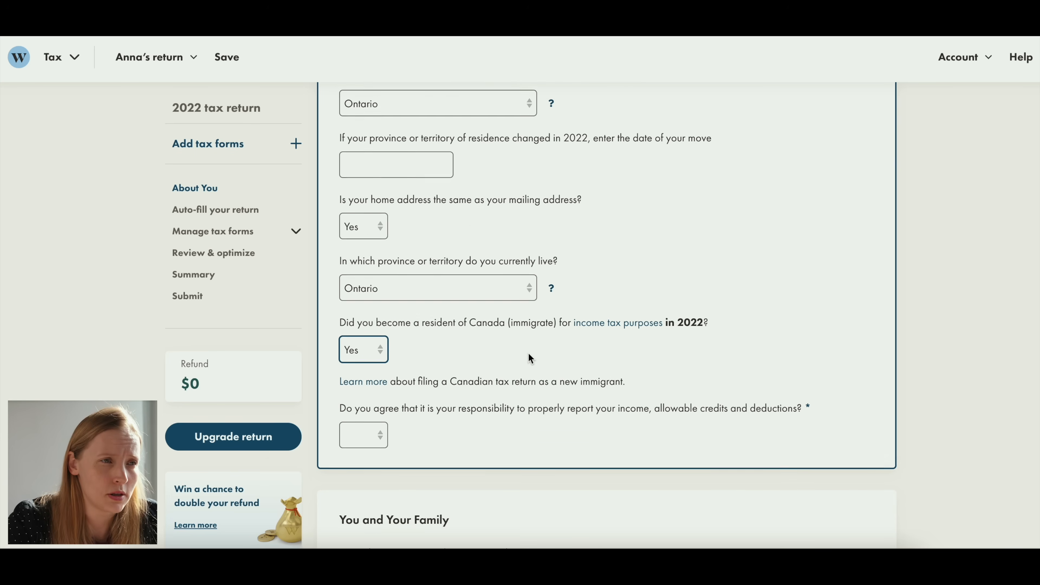
pyautogui.scroll(-2, 528, 357)
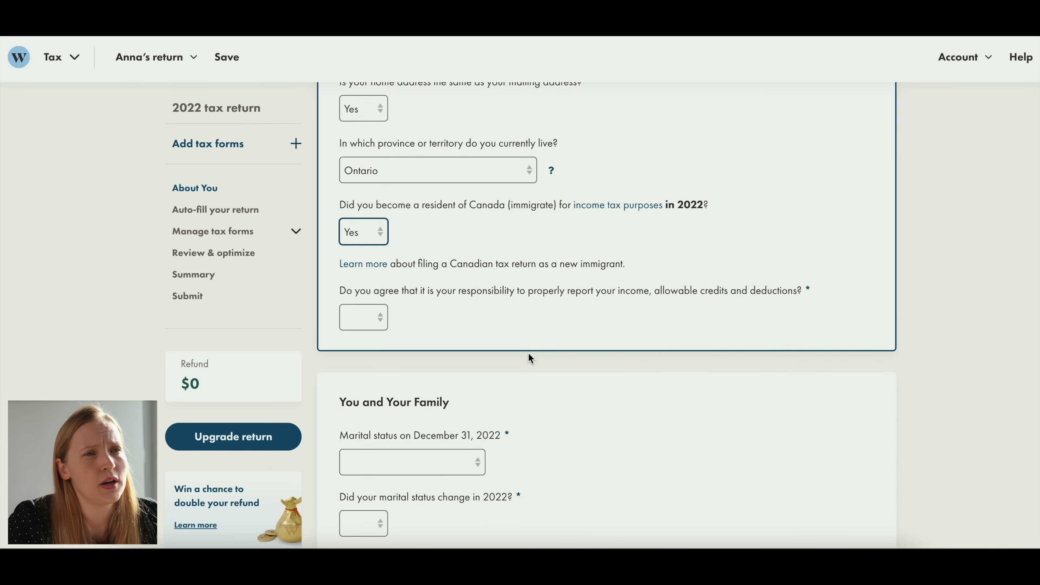
pyautogui.scroll(-1, 529, 353)
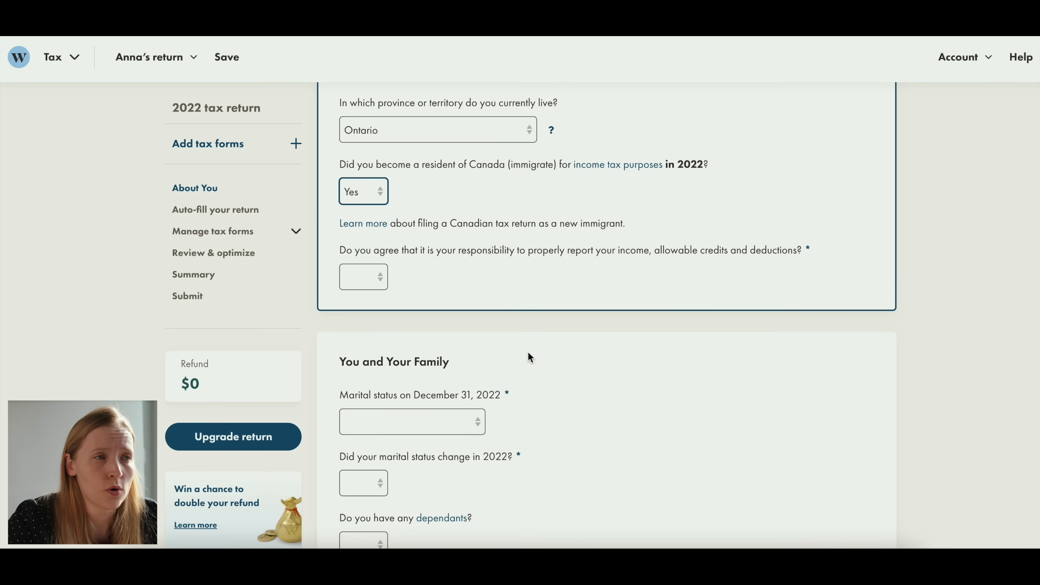
pyautogui.scroll(1, 433, 258)
pyautogui.click(351, 237)
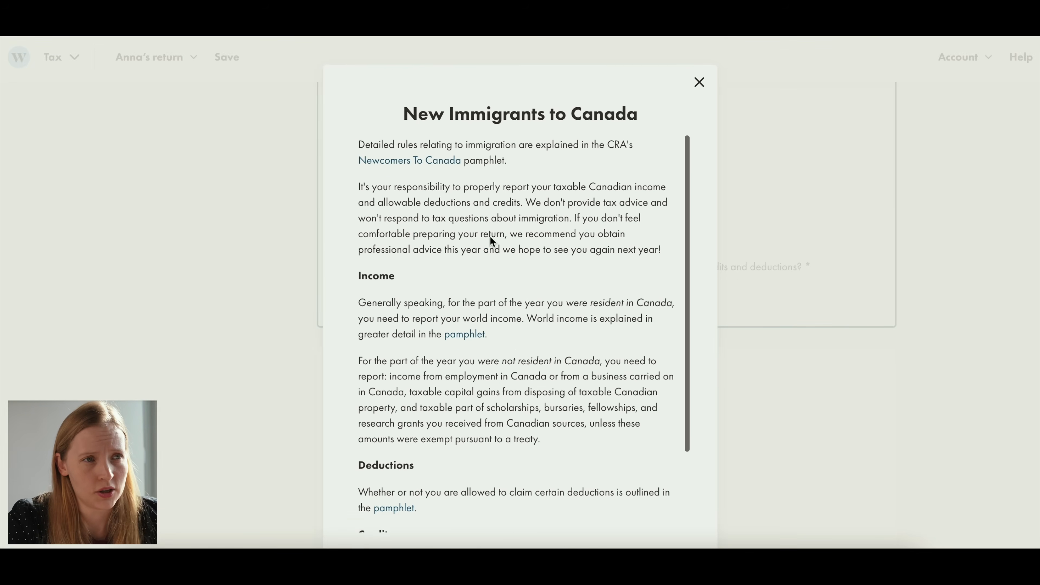
pyautogui.scroll(-3, 516, 207)
pyautogui.scroll(3, 528, 288)
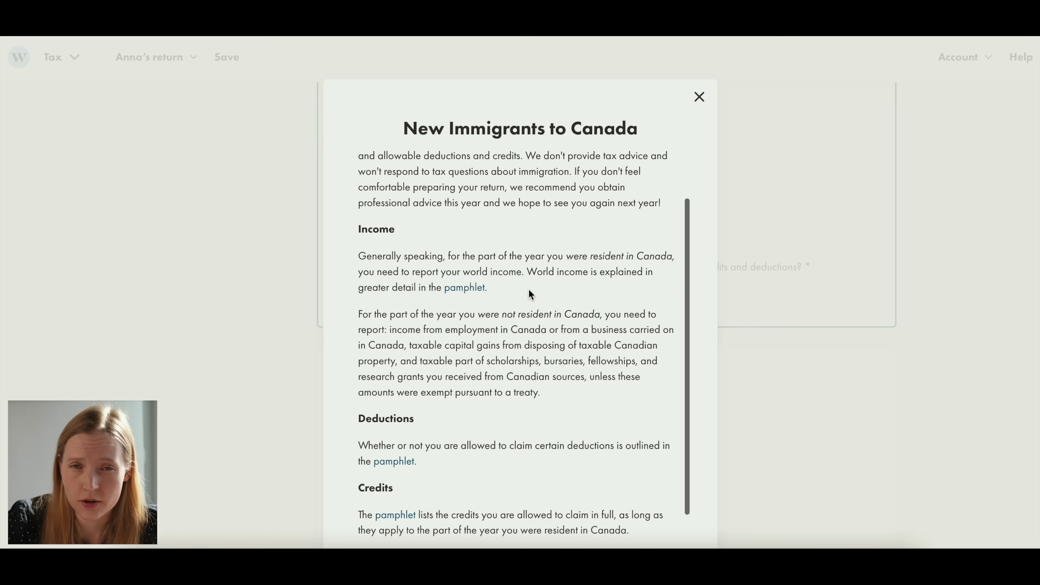
pyautogui.scroll(-5, 517, 270)
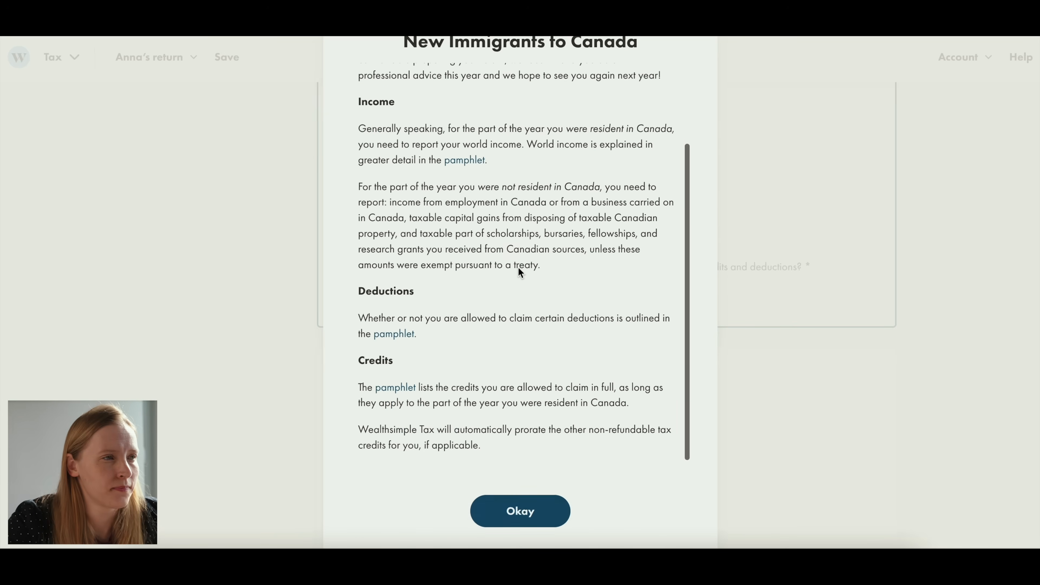
pyautogui.scroll(5, 518, 270)
pyautogui.click(523, 505)
# - Answer Yes to the responsibility for properly reporting income, allowable credits and deductions, and view the entry date and income fields
pyautogui.click(344, 325)
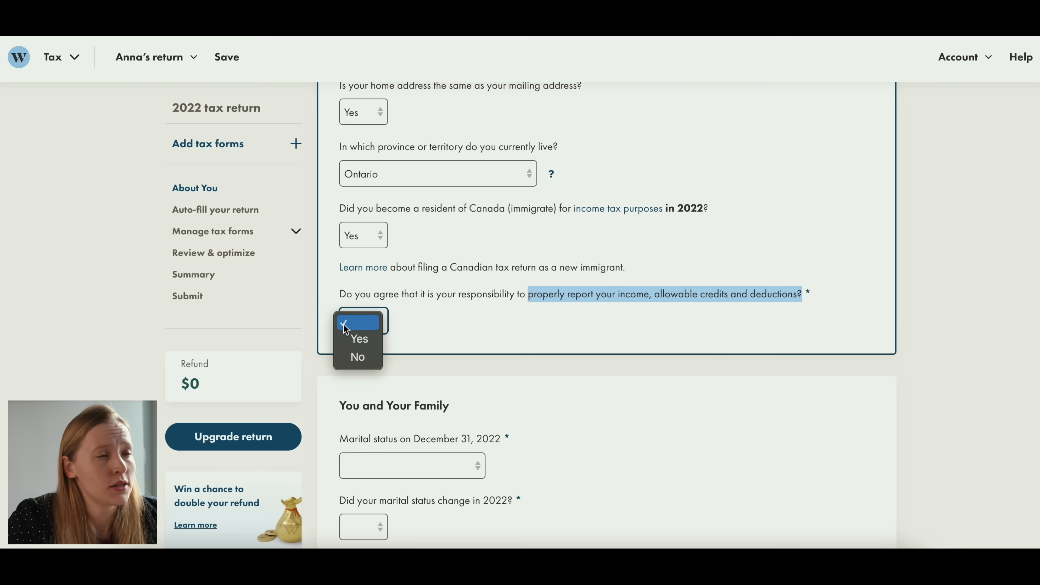
pyautogui.click(358, 339)
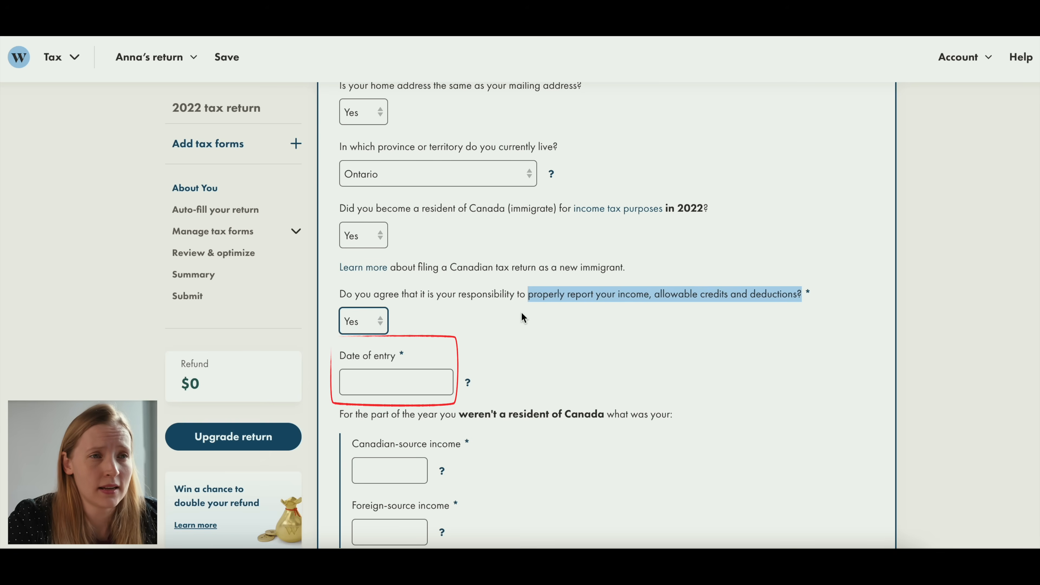
pyautogui.scroll(-2, 522, 313)
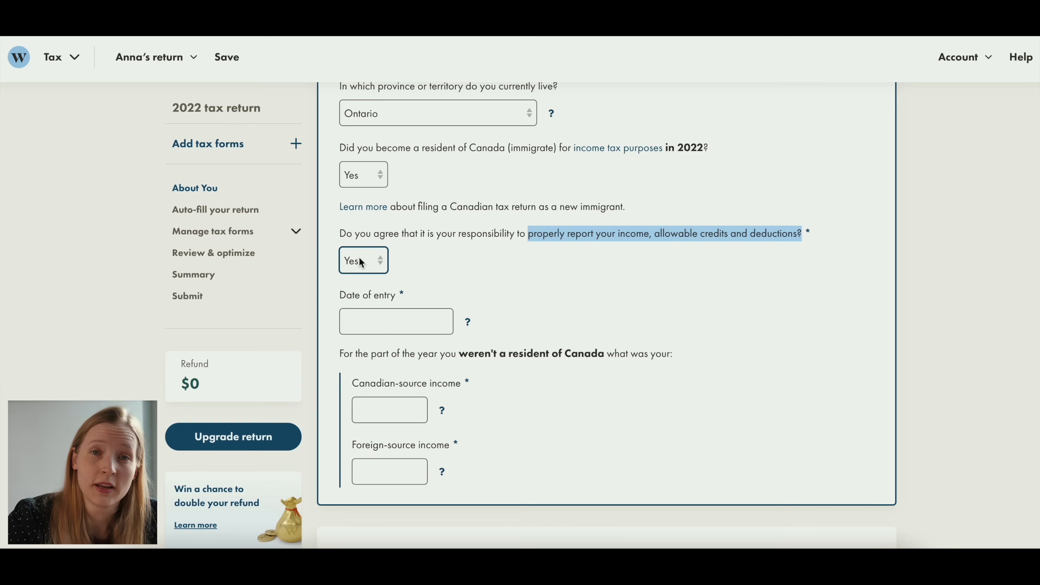
# - Change the answer about becoming a resident of Canada for income tax purposes in 2022 to No
pyautogui.click(363, 234)
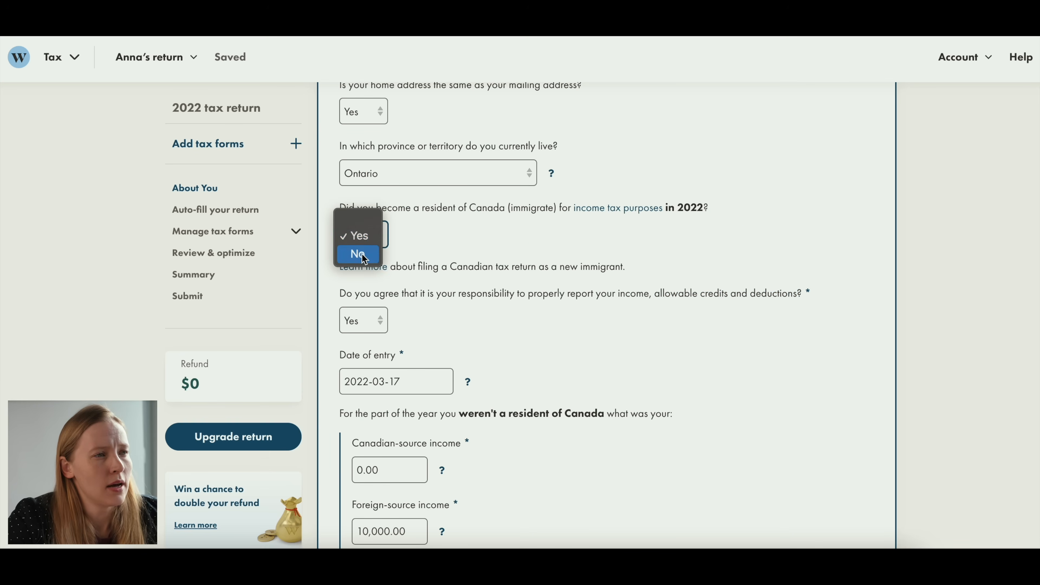
pyautogui.click(356, 254)
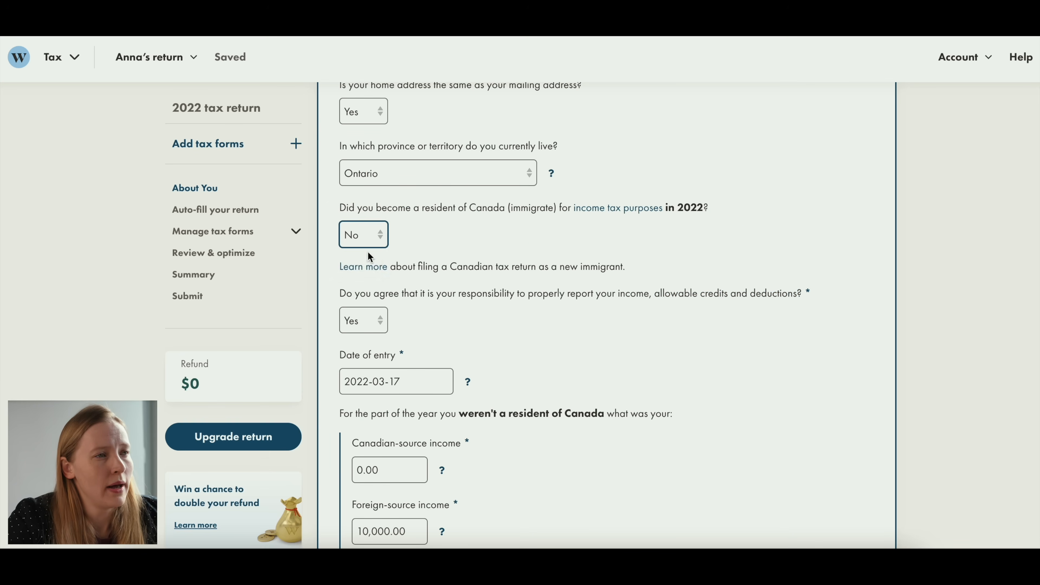
pyautogui.moveTo(430, 208); pyautogui.dragTo(510, 208)
# - Set the marital status on December 31, 2022 to Single and answer No to a marital status change in 2022
pyautogui.scroll(-2, 504, 237)
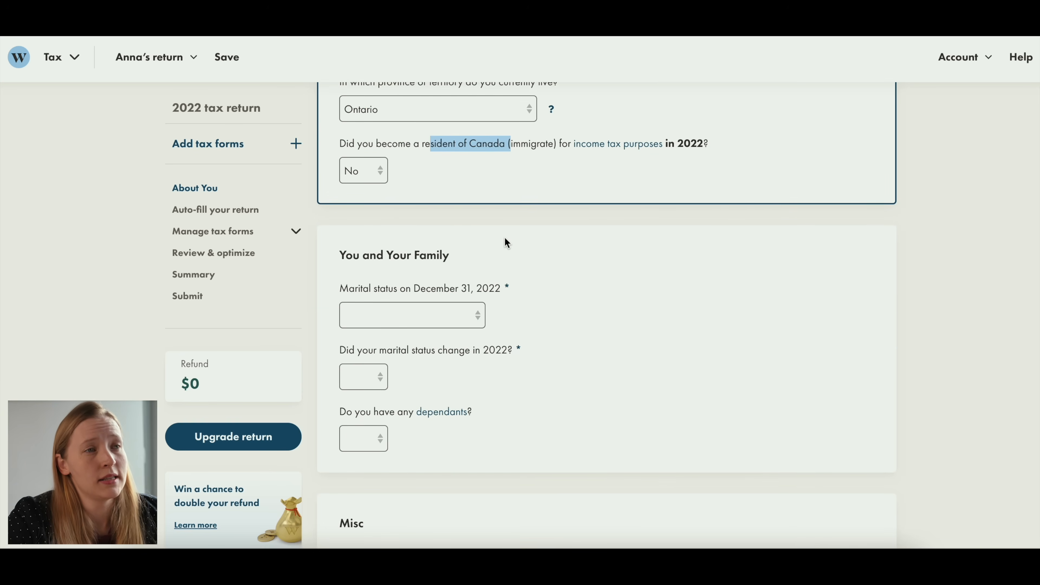
pyautogui.click(443, 312)
pyautogui.click(369, 421)
pyautogui.click(370, 366)
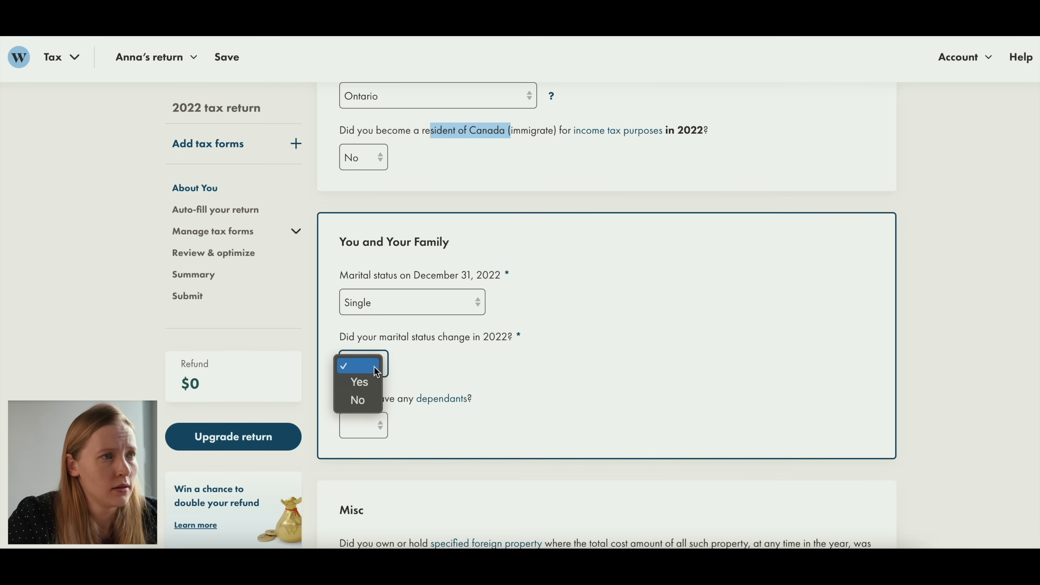
pyautogui.click(360, 399)
# - Answer No to having any dependants and check the explanation of who counts as a dependant
pyautogui.click(363, 415)
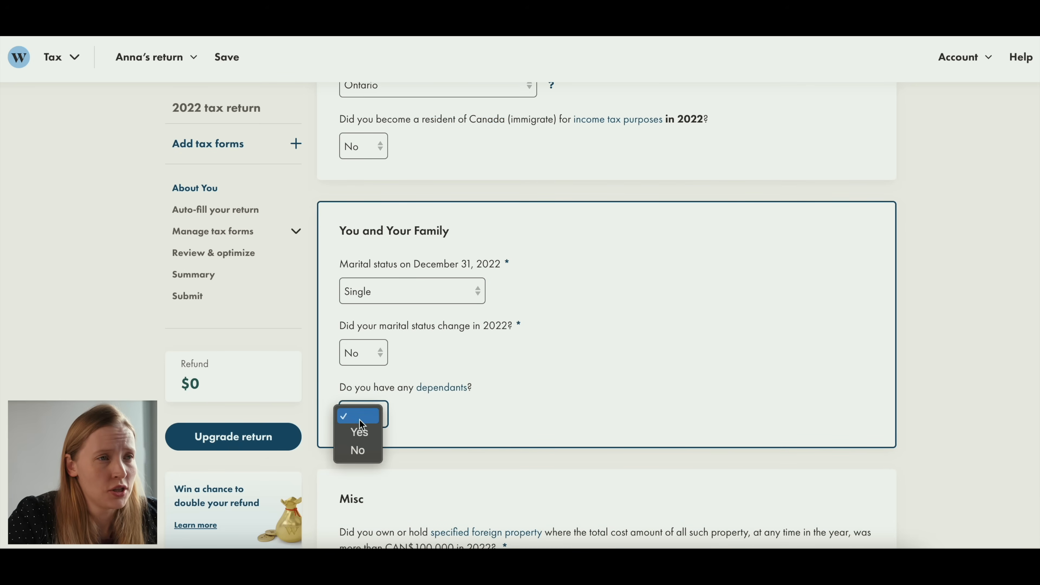
pyautogui.click(356, 451)
pyautogui.click(442, 387)
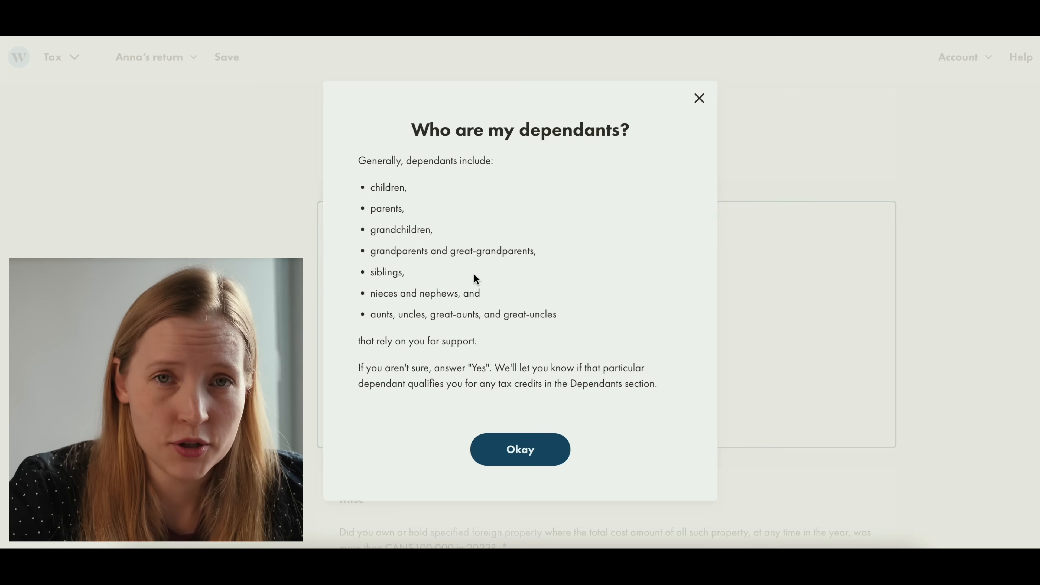
pyautogui.click(518, 448)
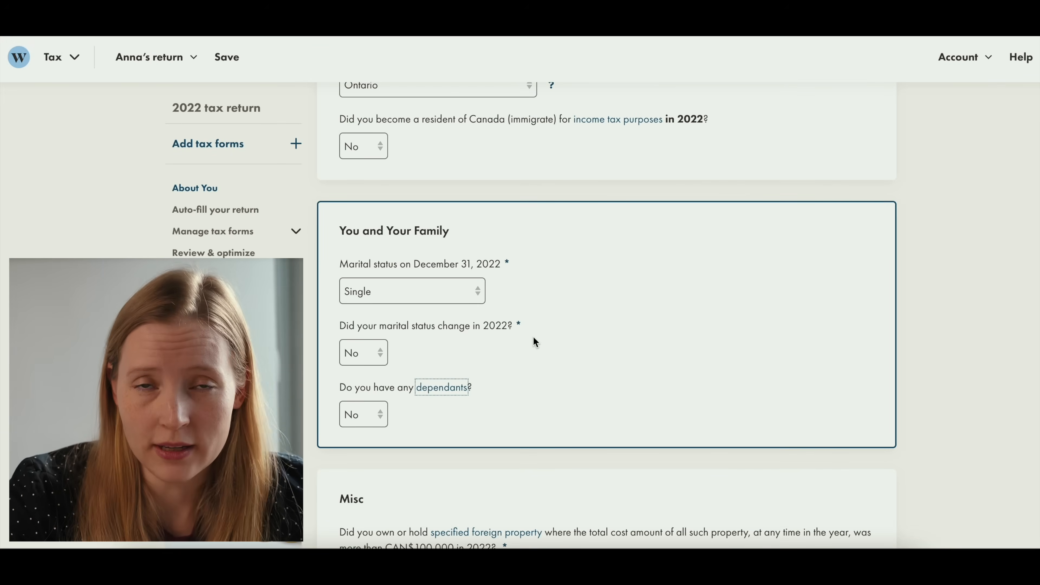
# - Answer No to owning or holding specified foreign property costing more than CAN$100,000 in 2022
pyautogui.scroll(-5, 534, 336)
pyautogui.scroll(-1, 536, 360)
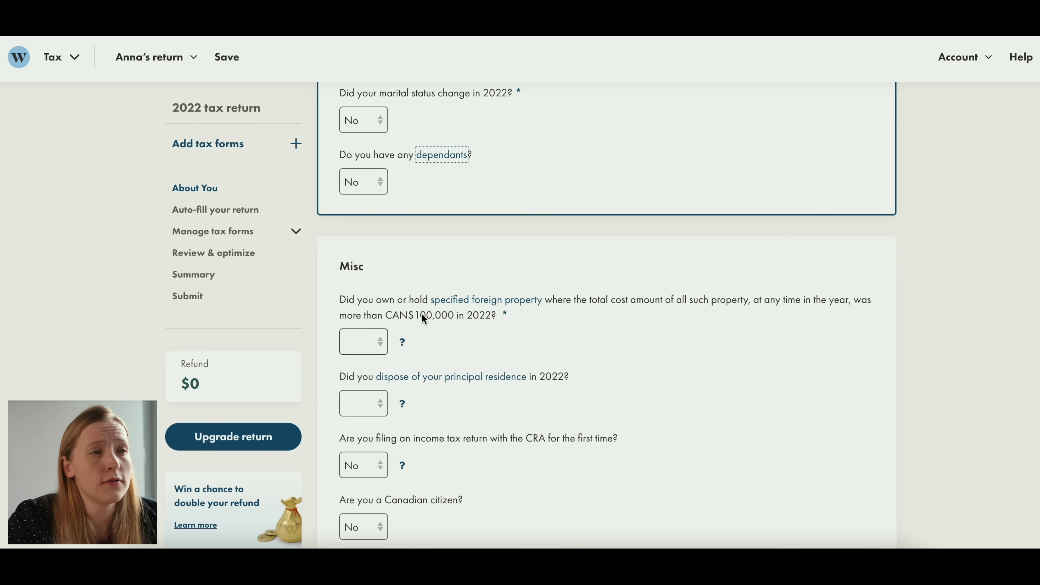
pyautogui.click(381, 340)
pyautogui.click(361, 377)
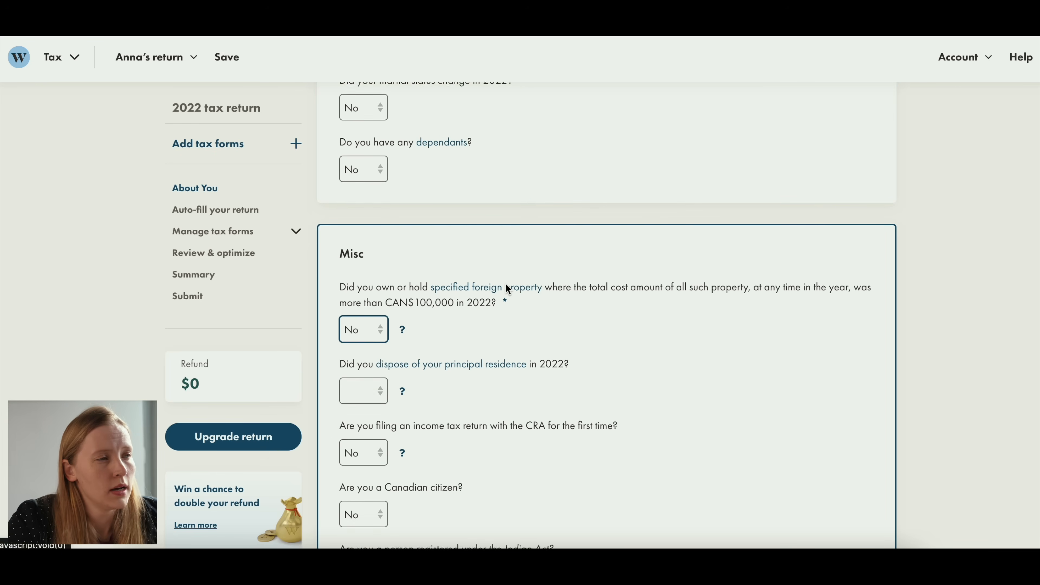
# - Consult the CRA page on disposing of your principal residence and answer No to that question for 2022
pyautogui.scroll(-1, 505, 287)
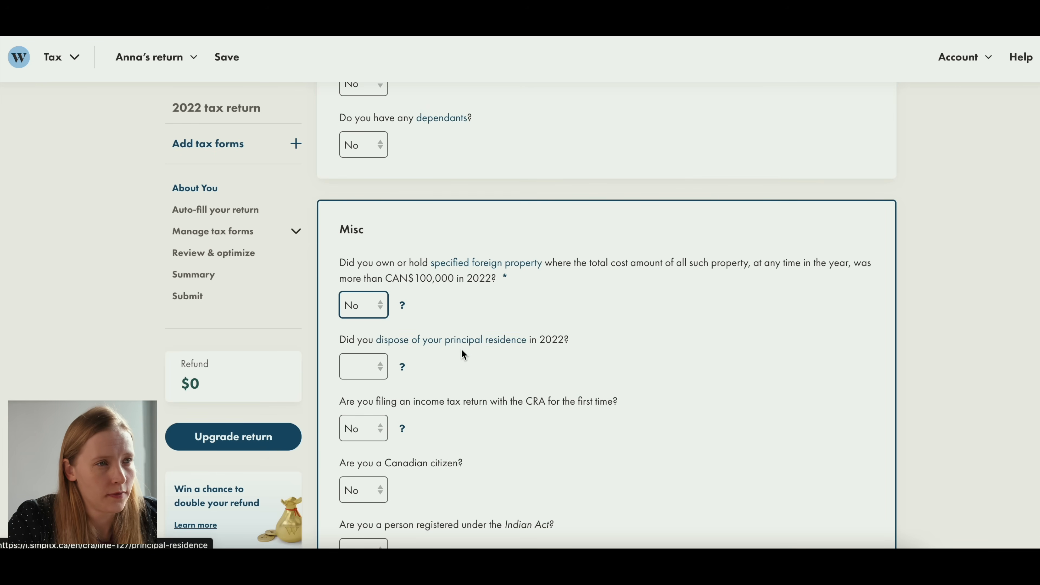
pyautogui.click(460, 341)
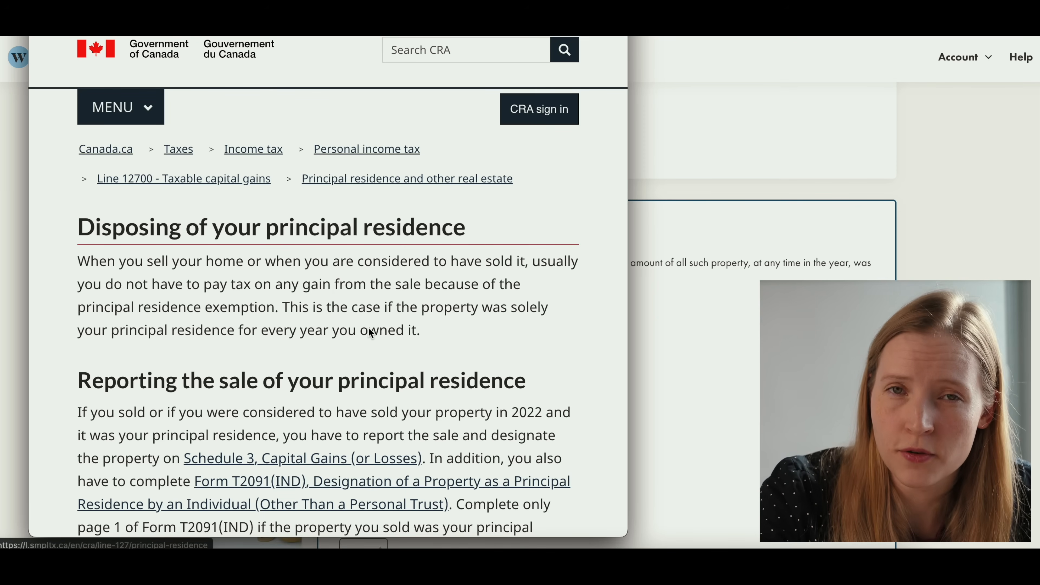
pyautogui.scroll(-2, 368, 275)
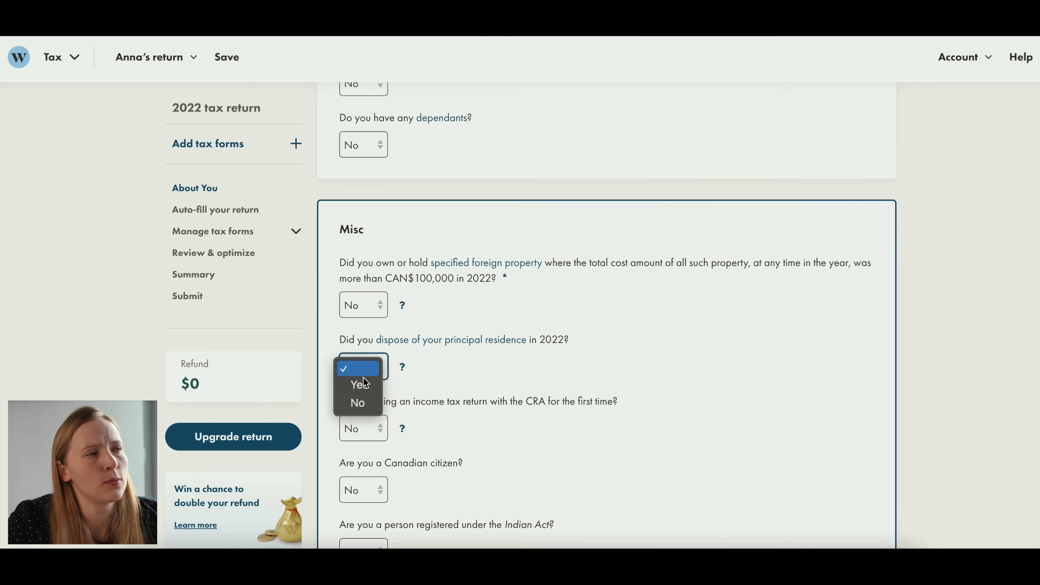
pyautogui.click(355, 399)
# - Answer No to filing an income tax return with the CRA for the first time
pyautogui.scroll(-2, 360, 394)
pyautogui.click(366, 382)
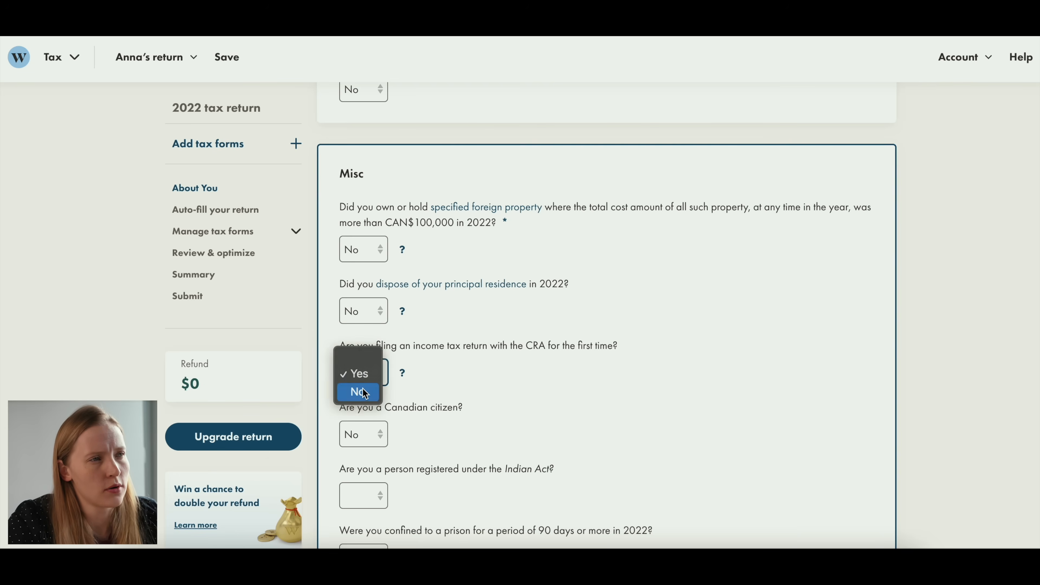
pyautogui.click(362, 390)
# - Answer No to being registered under the Indian Act and to being confined to a prison for 90 days or more in 2022
pyautogui.scroll(-2, 366, 387)
pyautogui.click(375, 345)
pyautogui.click(375, 346)
pyautogui.click(363, 372)
pyautogui.click(355, 414)
pyautogui.click(361, 403)
pyautogui.click(358, 442)
# - Look up "Climate Action Incentive Payment" from the section heading on Google
pyautogui.scroll(-3, 510, 305)
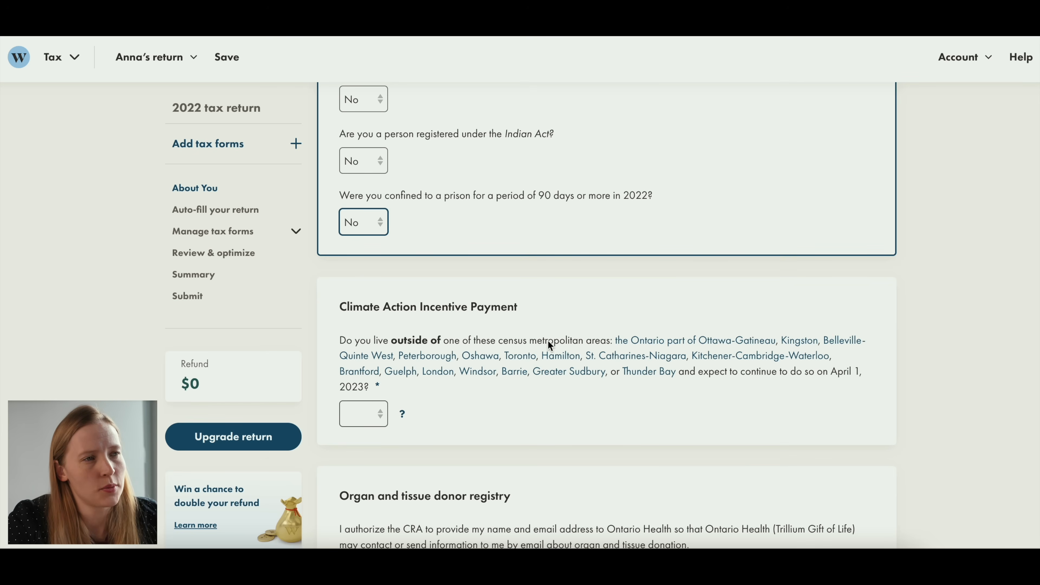
pyautogui.moveTo(341, 312); pyautogui.dragTo(589, 312)
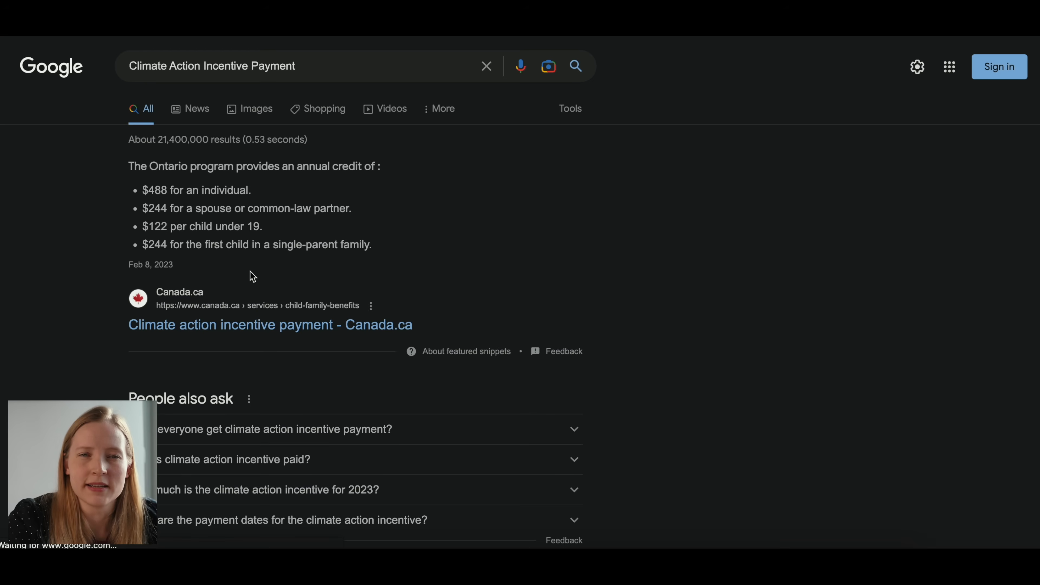
# - Read on the Canada.ca Climate action incentive payment page what the CAIP is and which provinces' residents can get it
pyautogui.click(257, 326)
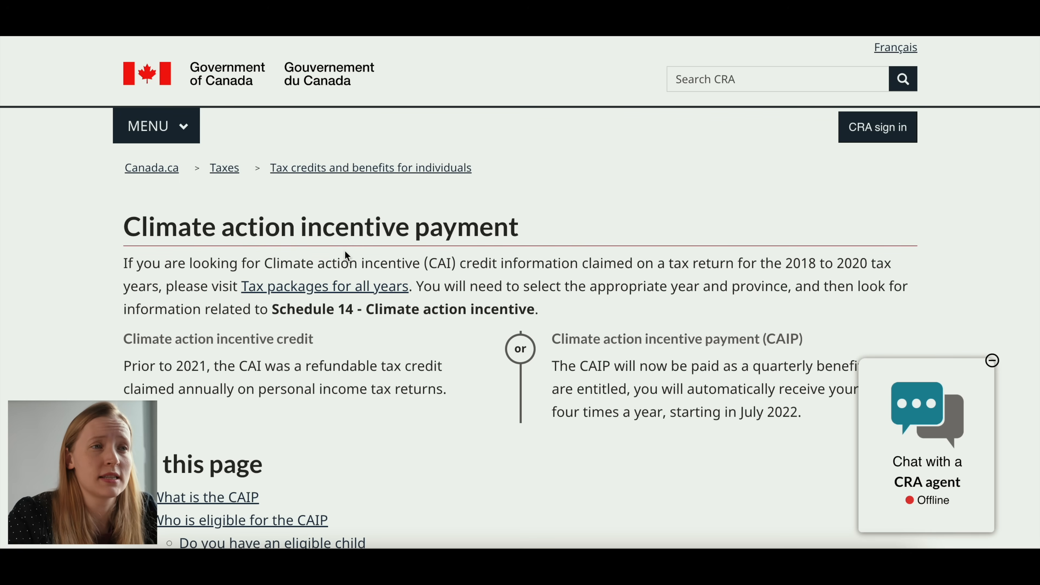
pyautogui.scroll(-8, 345, 251)
pyautogui.moveTo(212, 328); pyautogui.dragTo(545, 335)
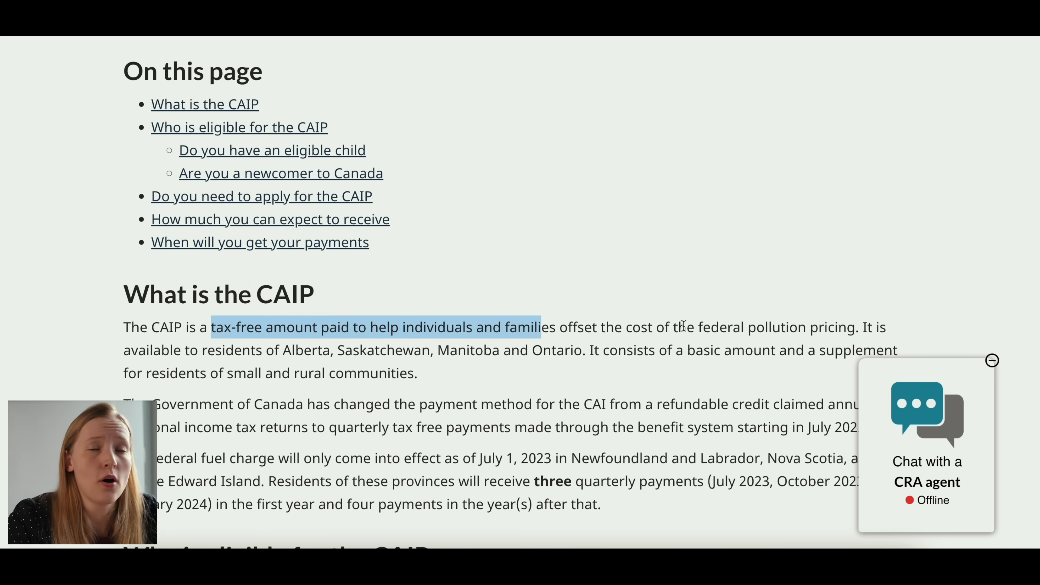
pyautogui.click(693, 328)
pyautogui.moveTo(678, 330); pyautogui.dragTo(852, 330)
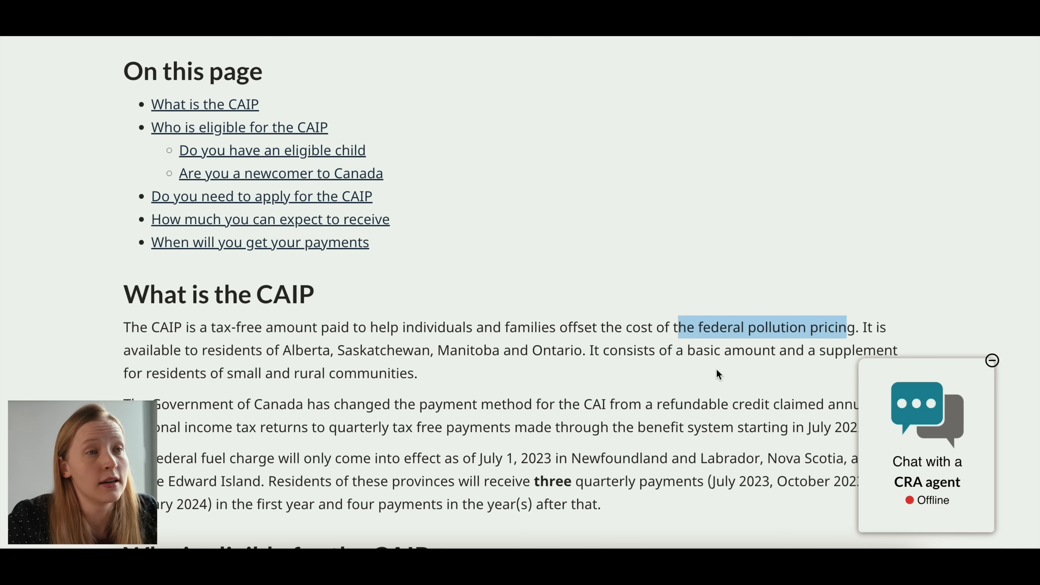
pyautogui.click(718, 374)
pyautogui.moveTo(586, 355); pyautogui.dragTo(281, 353)
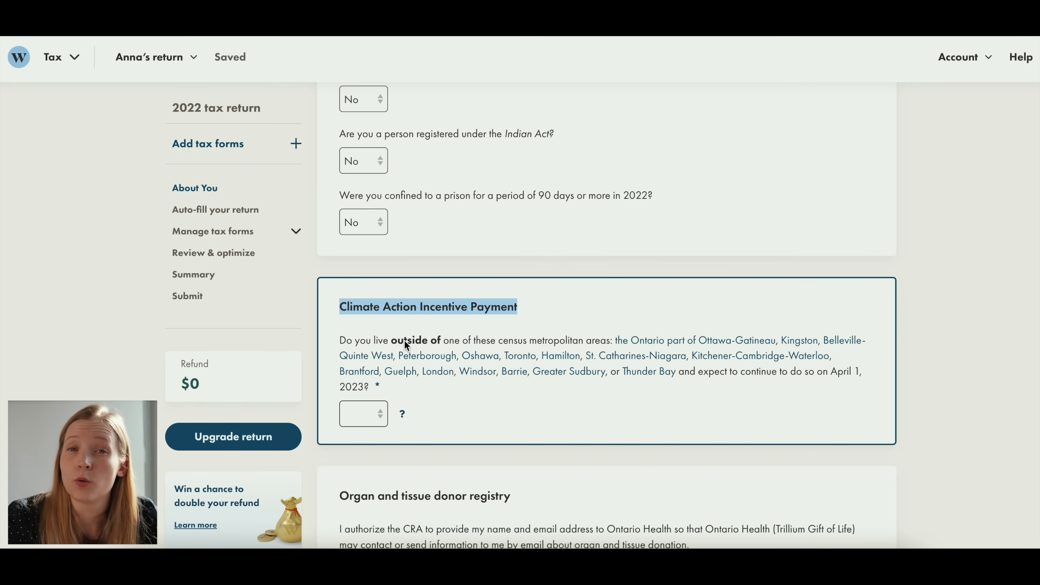
# - Answer No to living outside the listed Ontario census metropolitan areas in the Climate Action Incentive Payment section
pyautogui.click(389, 341)
pyautogui.click(364, 414)
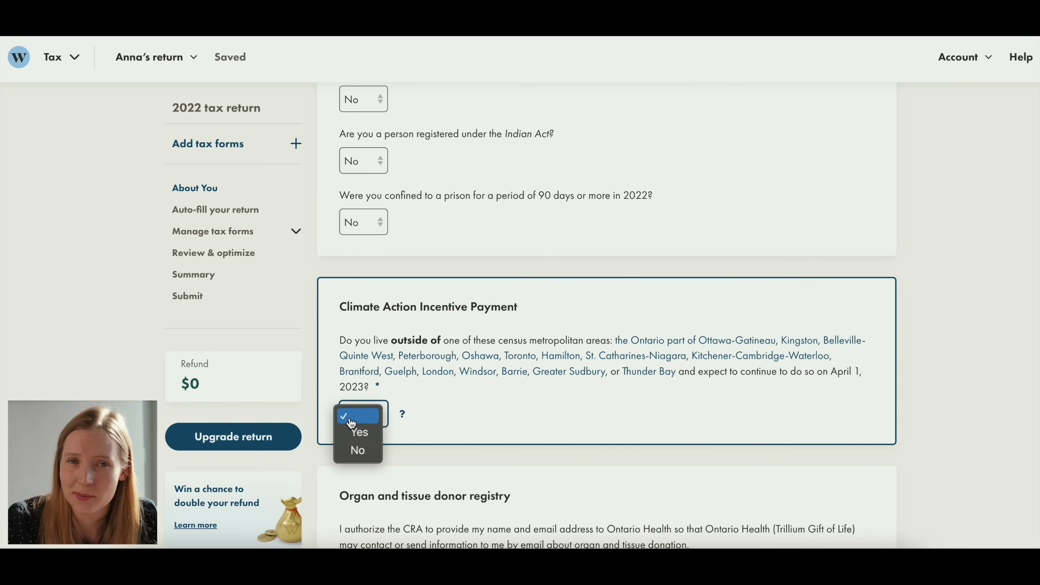
pyautogui.click(359, 450)
# - Read the organ and tissue donor registry authorization and answer No to sharing contact information
pyautogui.scroll(-5, 561, 351)
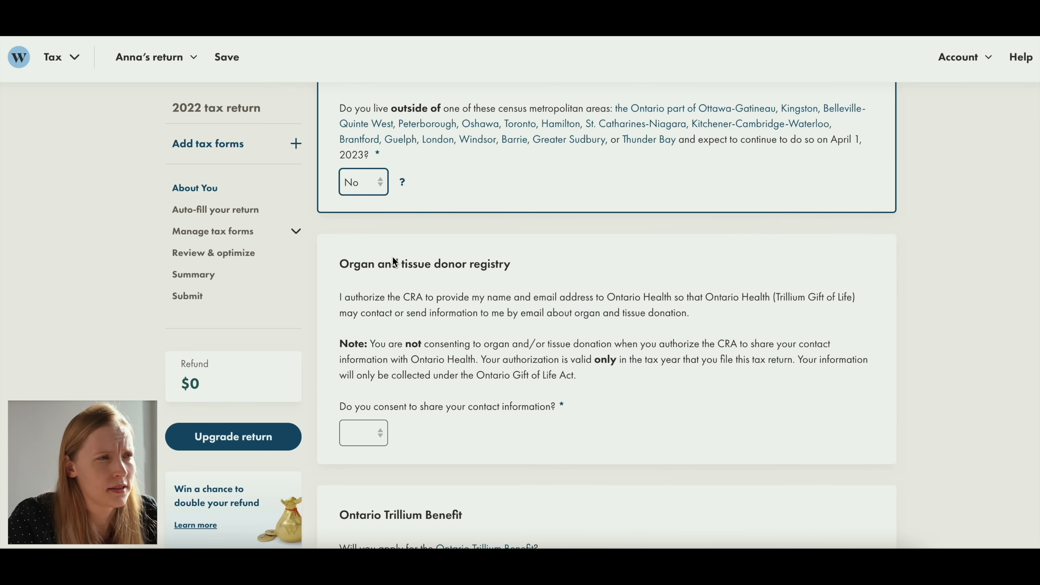
pyautogui.moveTo(342, 264); pyautogui.dragTo(496, 282)
pyautogui.click(515, 300)
pyautogui.scroll(-1, 515, 300)
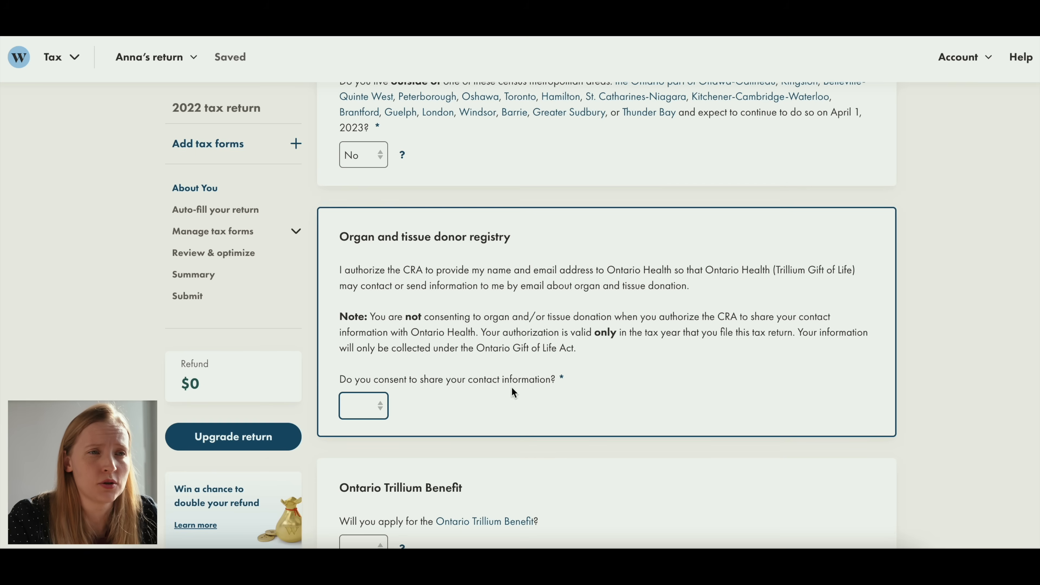
pyautogui.click(370, 402)
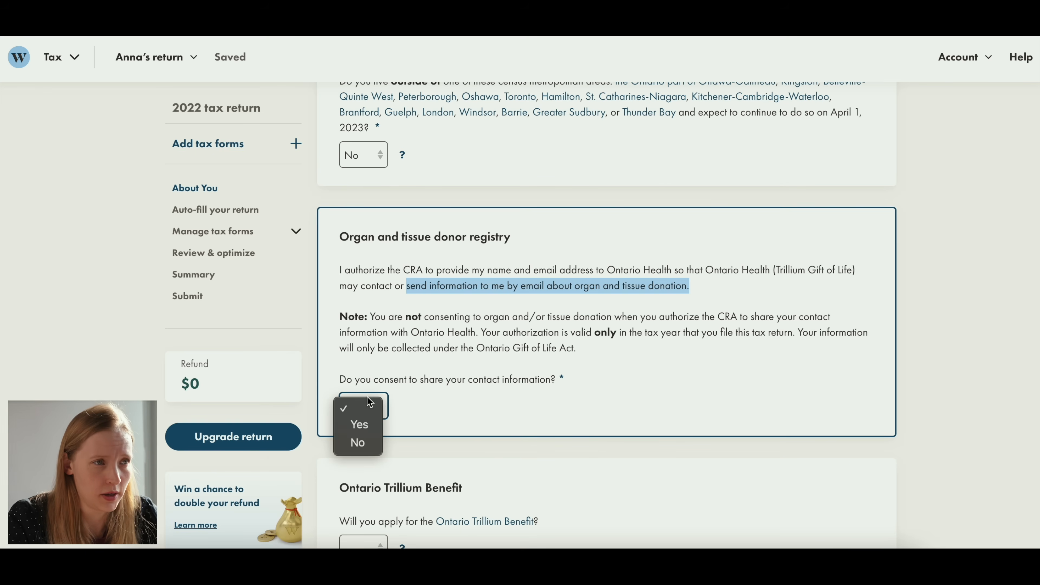
pyautogui.click(360, 441)
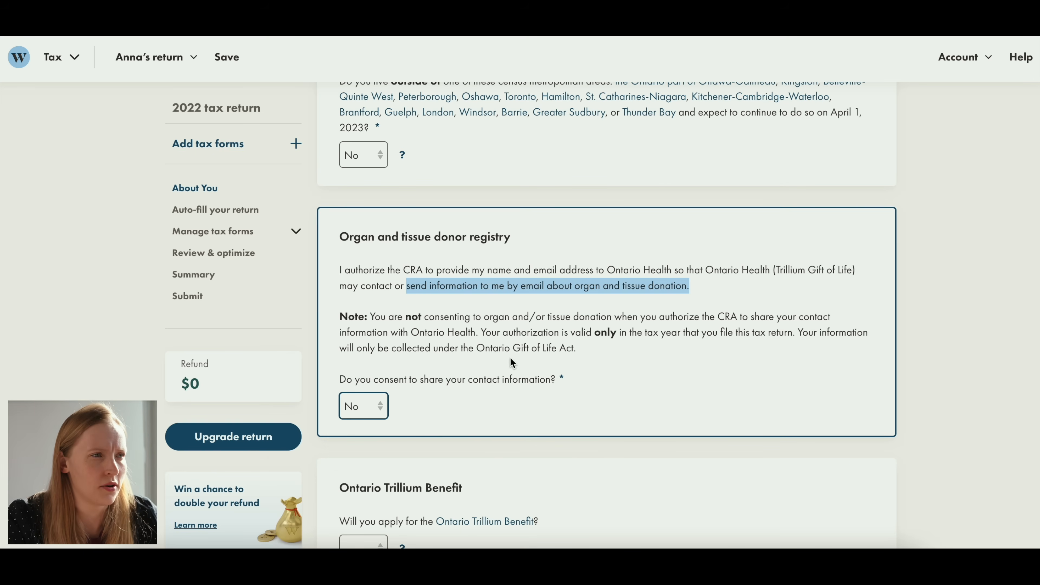
# - Consult the CRA pages on the Ontario Trillium Benefit and its energy and property tax credit, and answer No to applying for the benefit
pyautogui.click(476, 388)
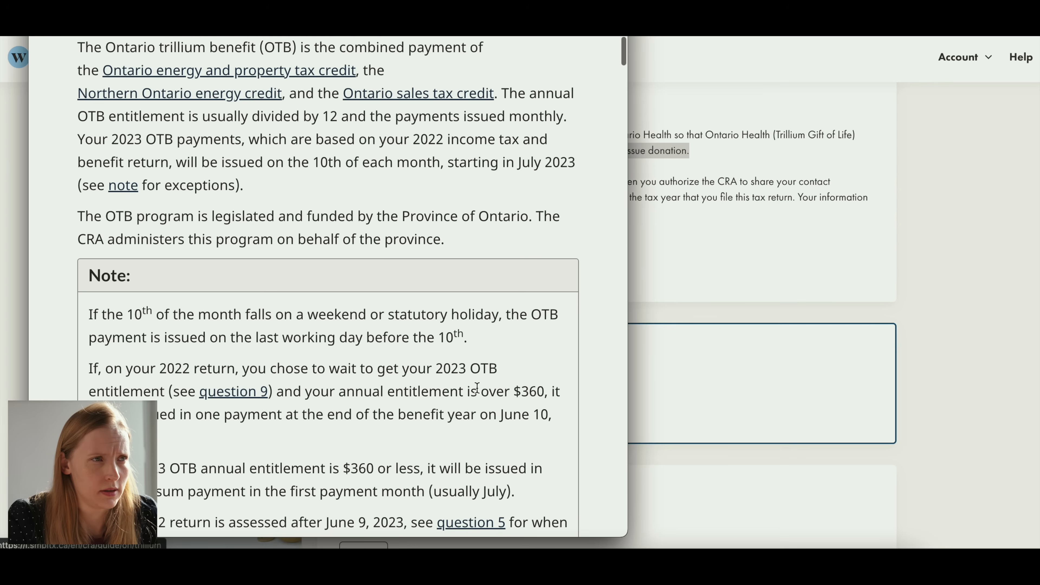
pyautogui.scroll(1, 349, 138)
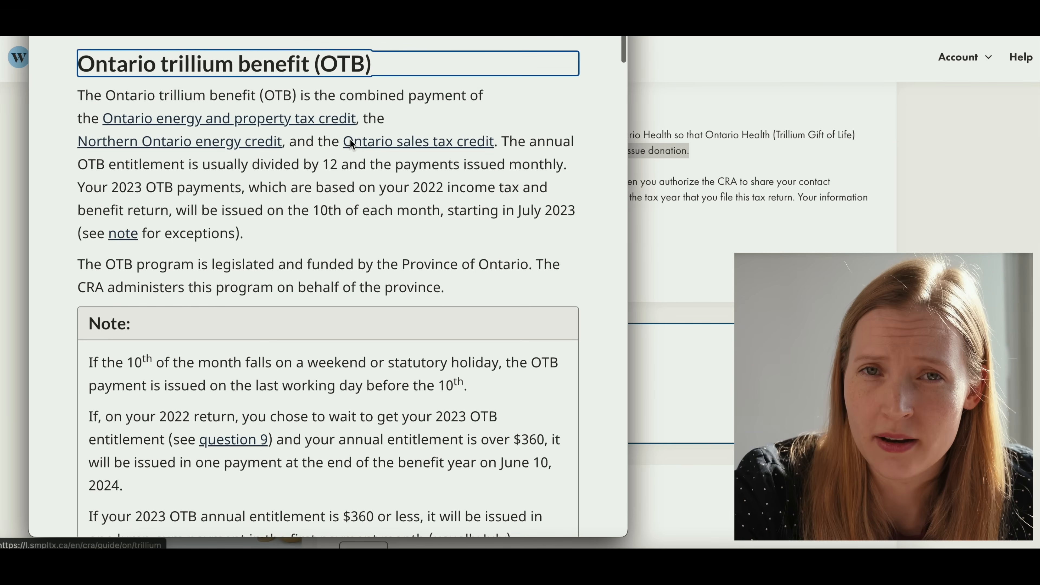
pyautogui.click(302, 119)
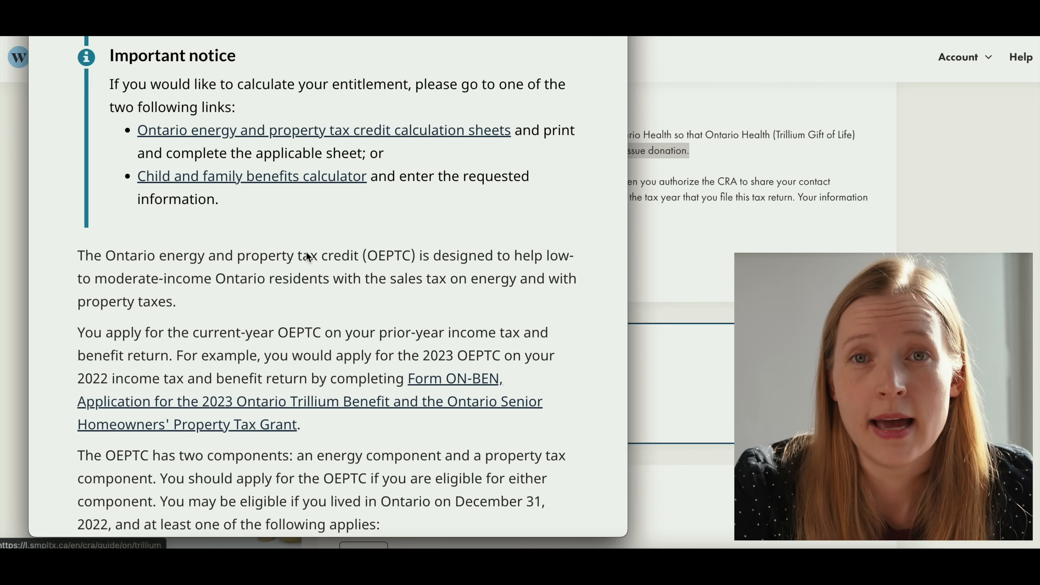
pyautogui.moveTo(514, 255); pyautogui.dragTo(516, 279)
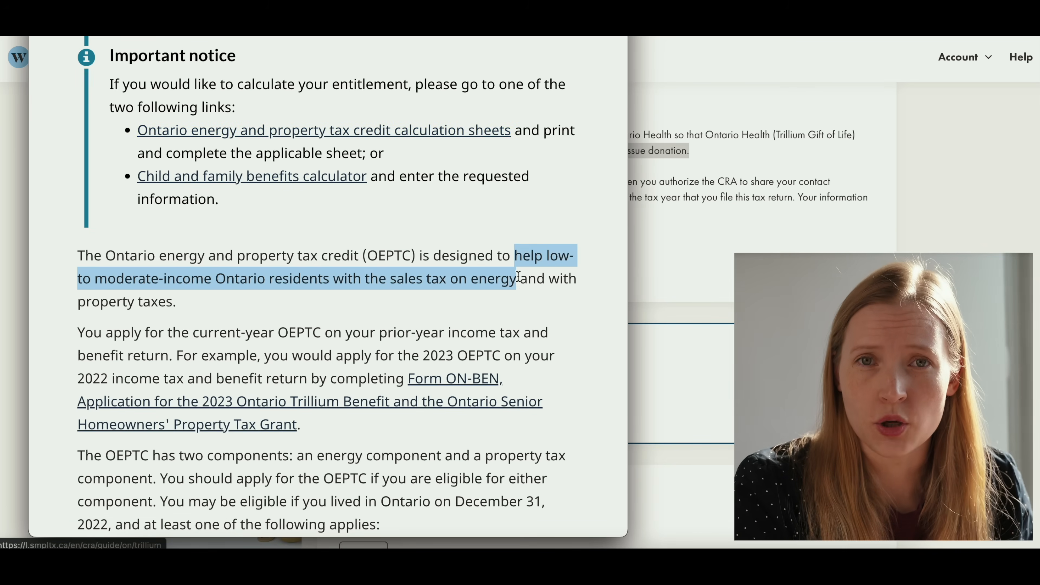
pyautogui.press('super+w')
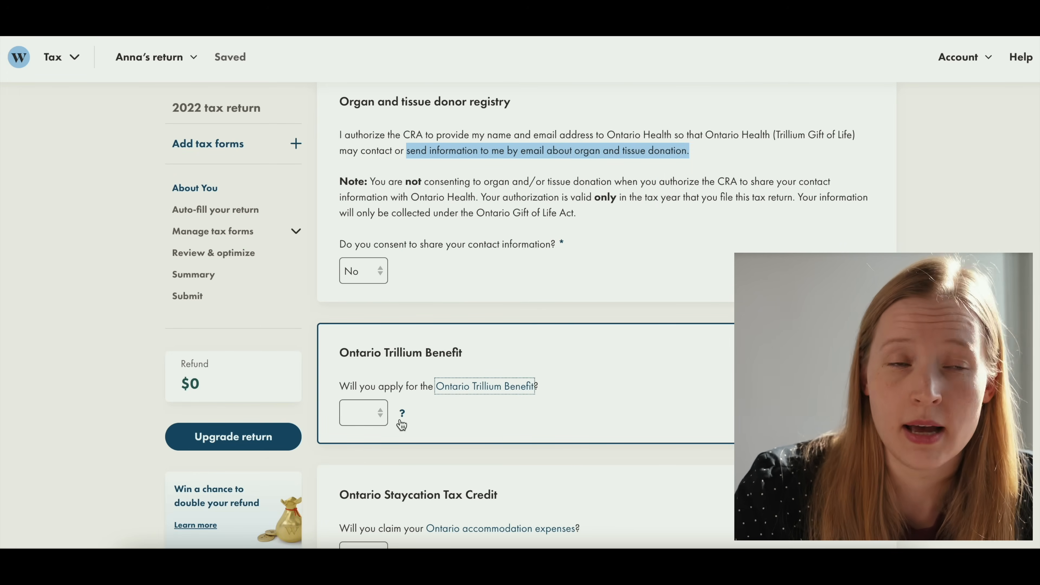
pyautogui.click(362, 413)
pyautogui.click(359, 451)
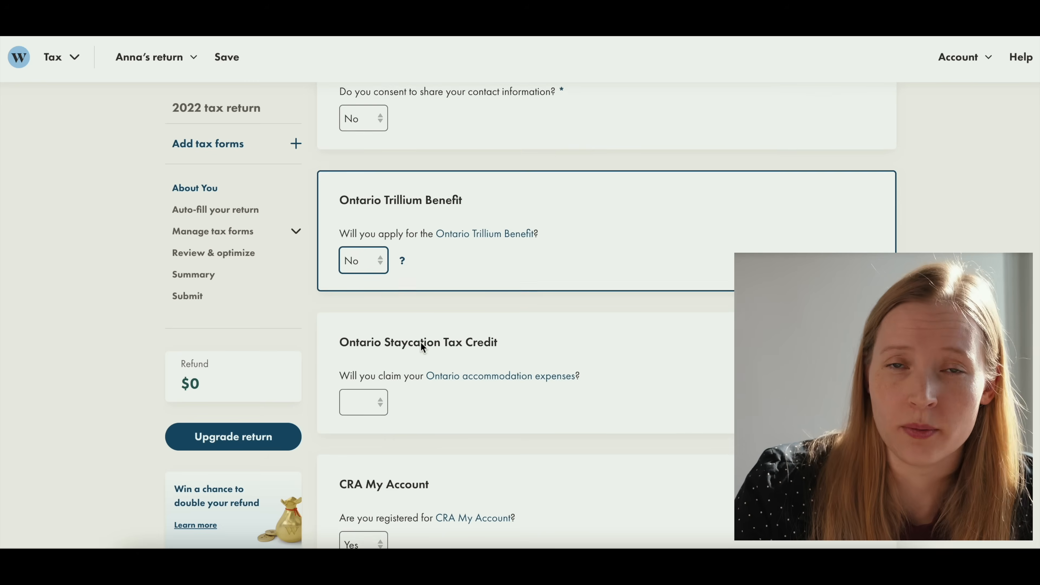
# - Consult the eligible expenses for the Ontario Staycation Tax Credit and answer Yes to claiming Ontario accommodation expenses
pyautogui.scroll(-3, 420, 341)
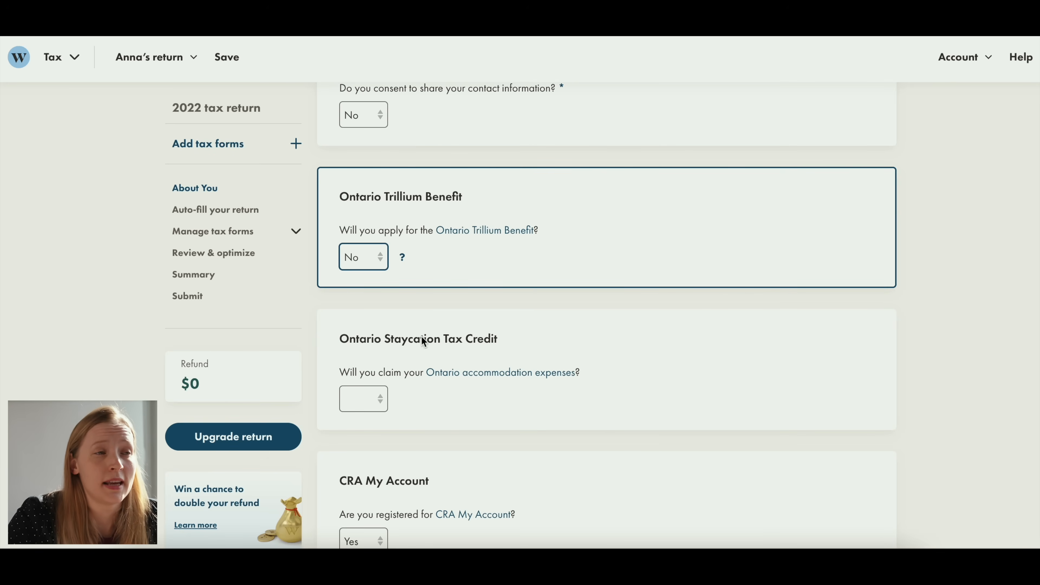
pyautogui.moveTo(345, 339); pyautogui.dragTo(516, 354)
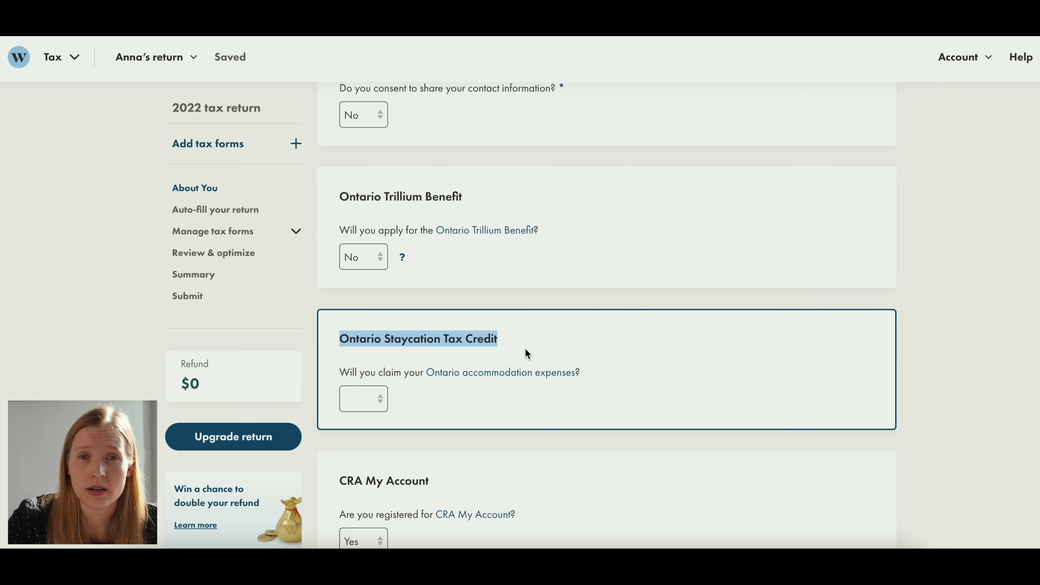
pyautogui.click(525, 345)
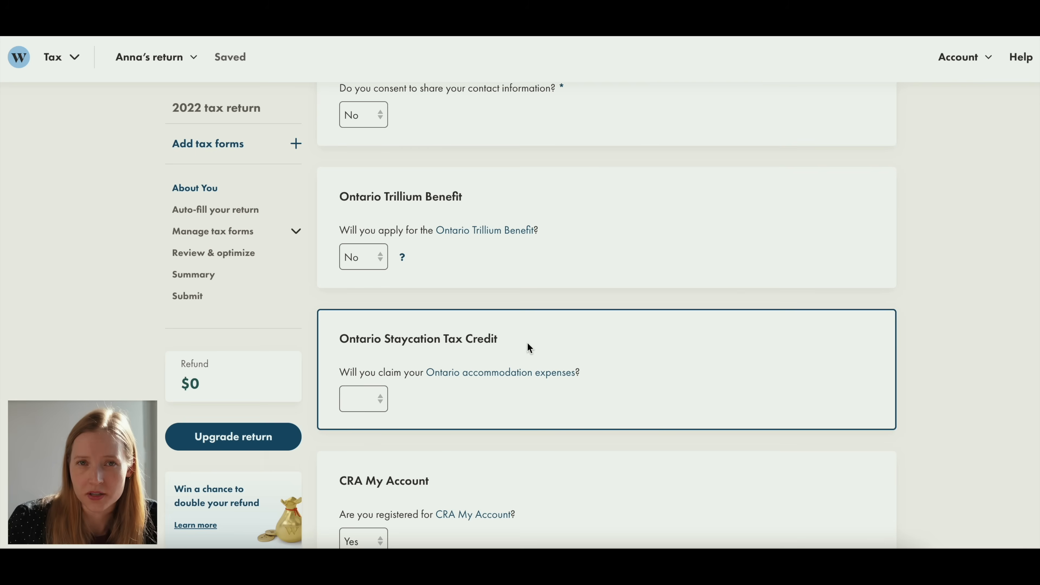
pyautogui.click(474, 369)
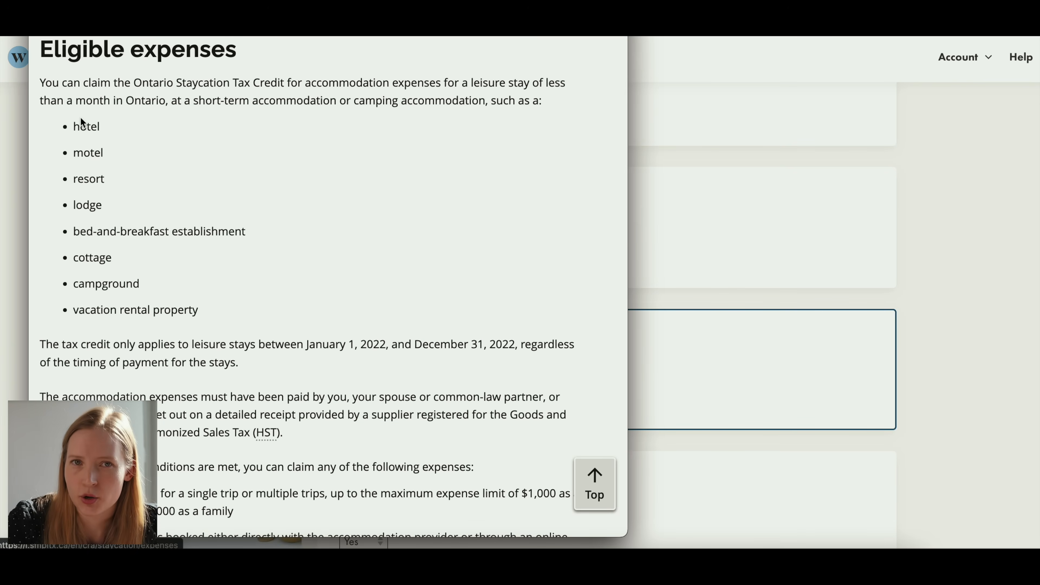
pyautogui.doubleClick(84, 262)
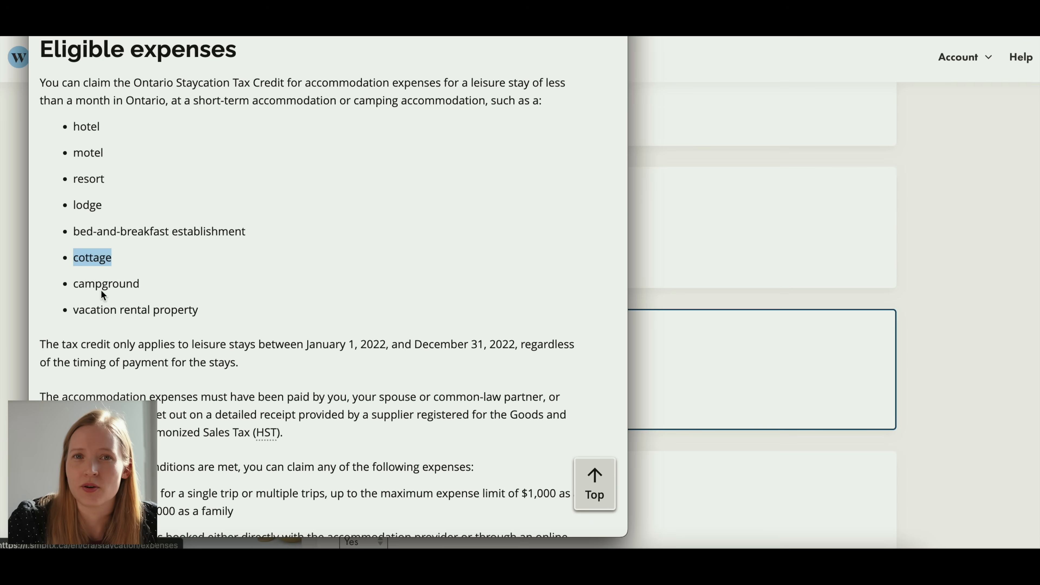
pyautogui.tripleClick(104, 312)
pyautogui.click(249, 283)
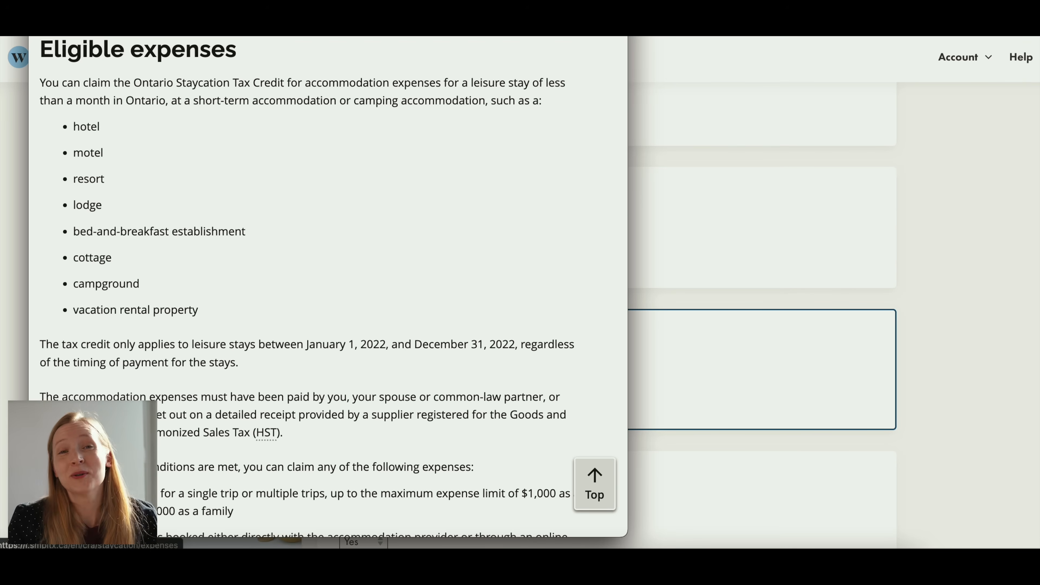
pyautogui.press('super+w')
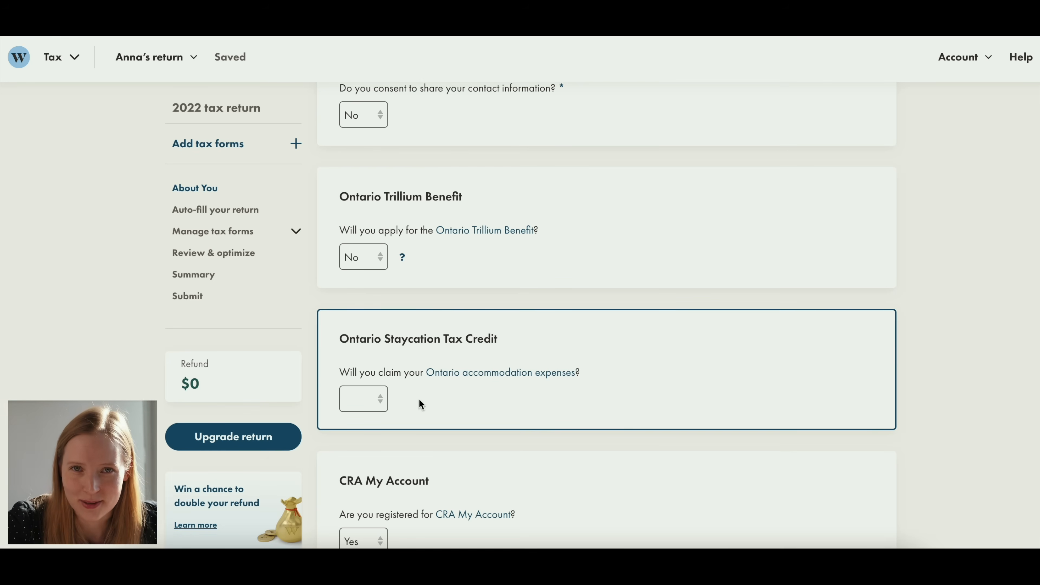
pyautogui.click(370, 403)
pyautogui.click(362, 418)
# - Answer Yes to being registered for CRA My Account
pyautogui.scroll(-5, 466, 327)
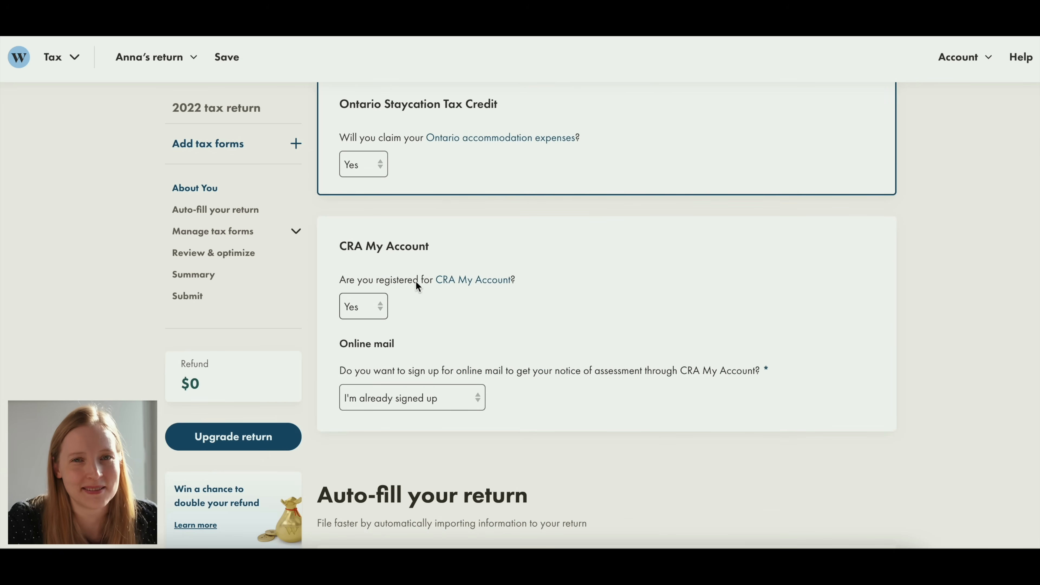
pyautogui.click(373, 306)
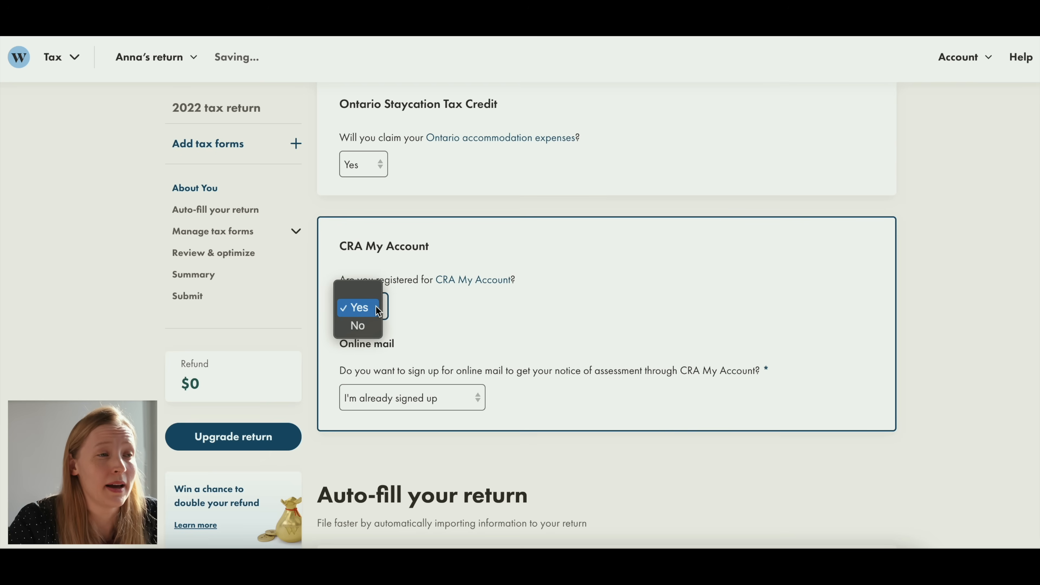
pyautogui.click(367, 305)
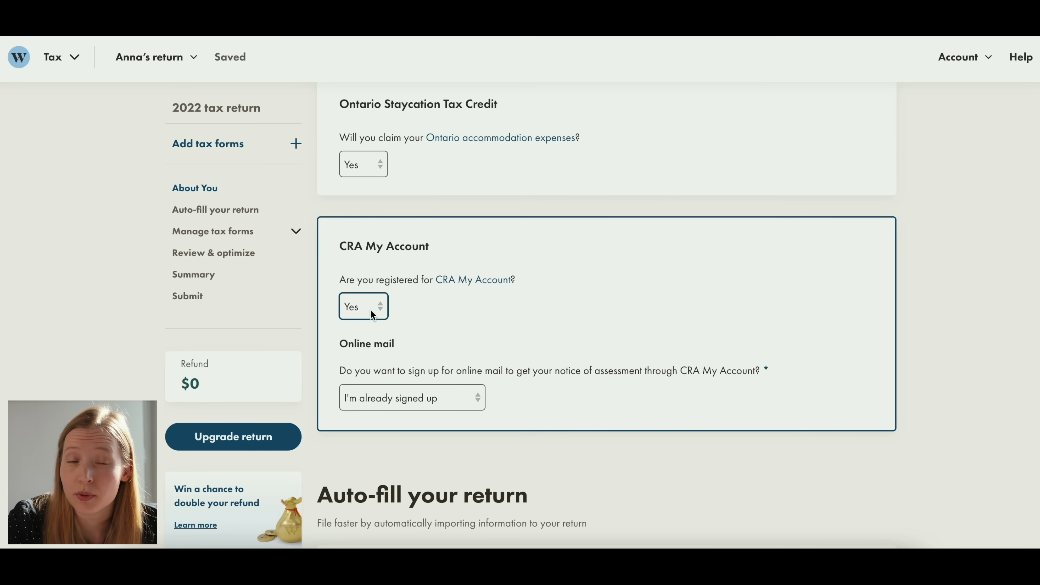
pyautogui.click(370, 308)
pyautogui.click(363, 321)
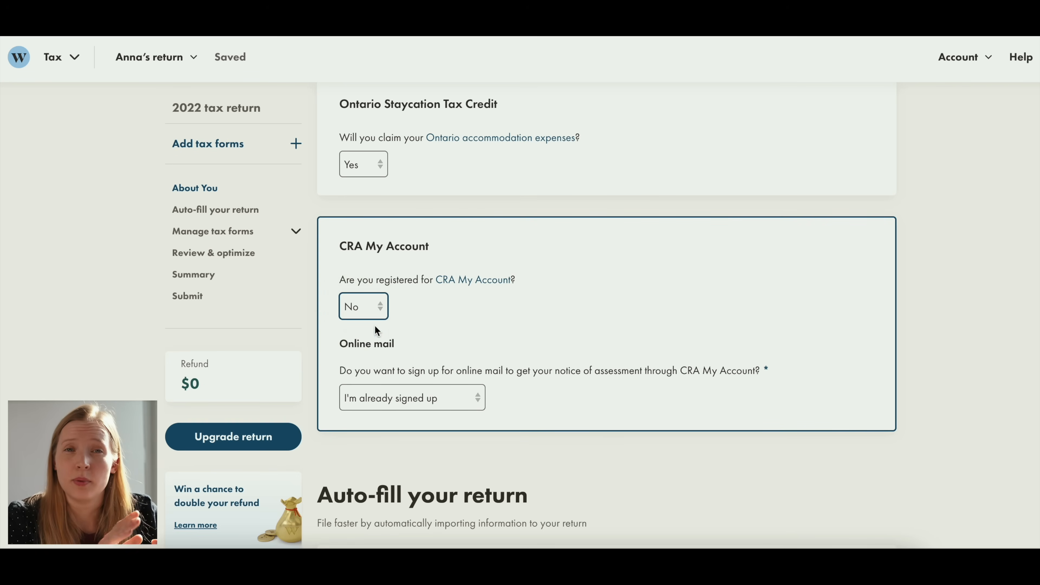
pyautogui.click(374, 312)
# - Read the online mail question about the notice of assessment and answer it with "I'm already signed up"
pyautogui.scroll(-1, 471, 334)
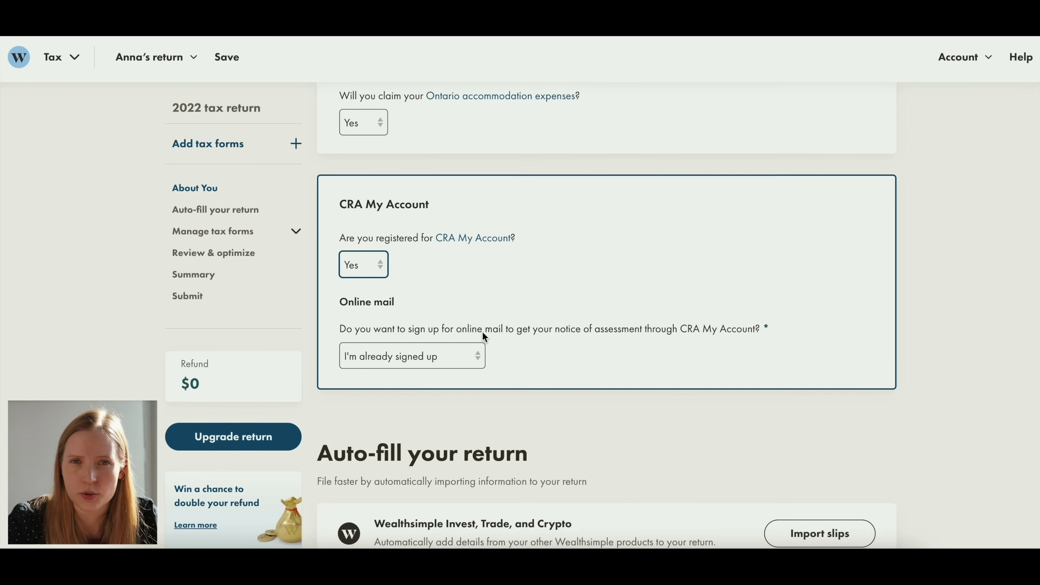
pyautogui.click(344, 328)
pyautogui.moveTo(345, 327); pyautogui.dragTo(623, 330)
pyautogui.click(621, 329)
pyautogui.click(473, 355)
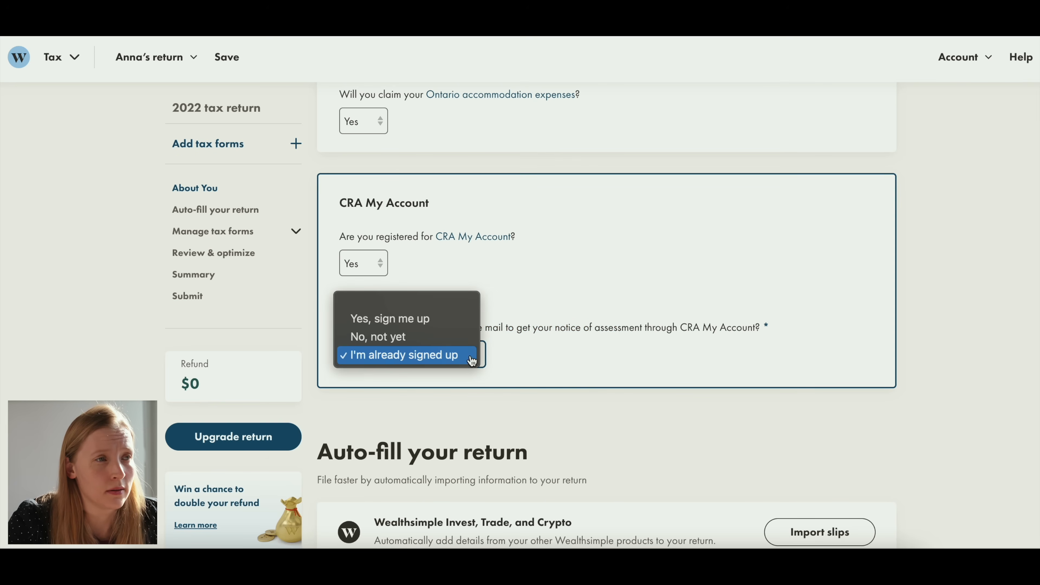
pyautogui.click(433, 355)
# - Start connecting the return to CRA My Account to auto-fill T-slips and other tax information
pyautogui.scroll(-6, 530, 325)
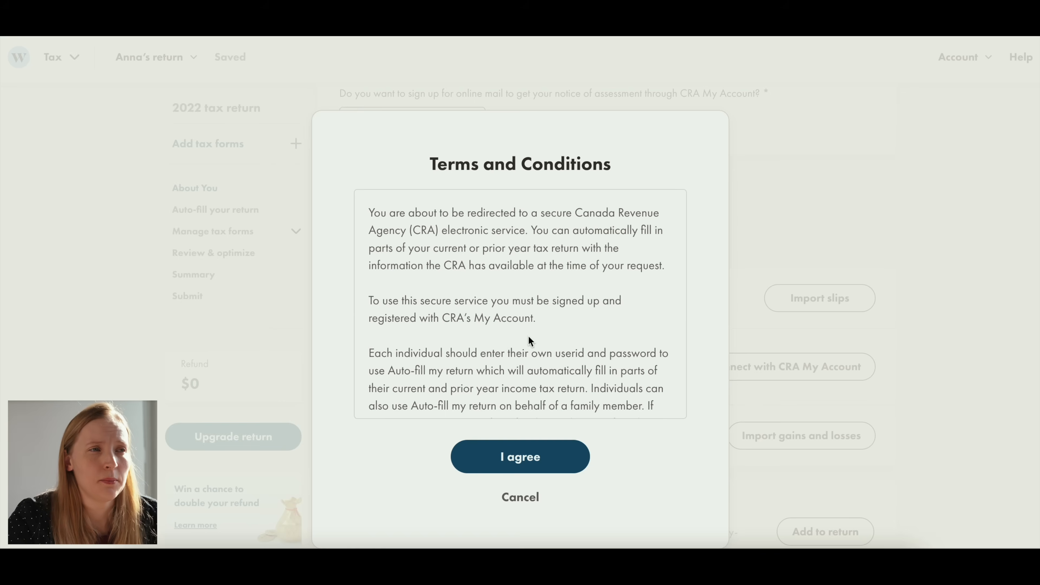
pyautogui.click(533, 448)
pyautogui.click(522, 289)
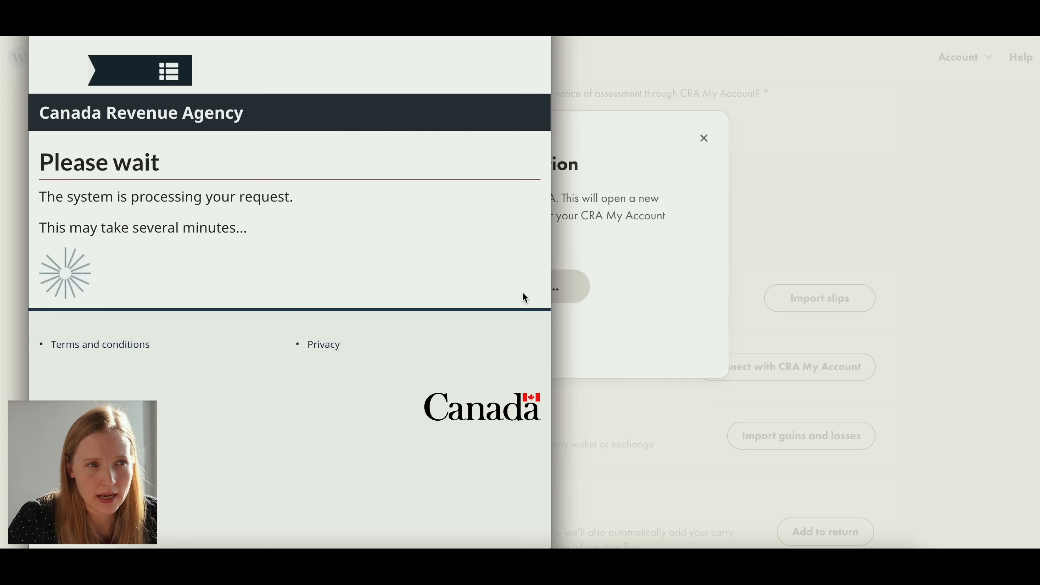
# - Sign in to the Canada Revenue Agency by submitting the texted security code and entering the one-time passcode
pyautogui.scroll(-7, 344, 383)
pyautogui.scroll(-5, 344, 383)
pyautogui.click(303, 298)
pyautogui.scroll(-1, 286, 287)
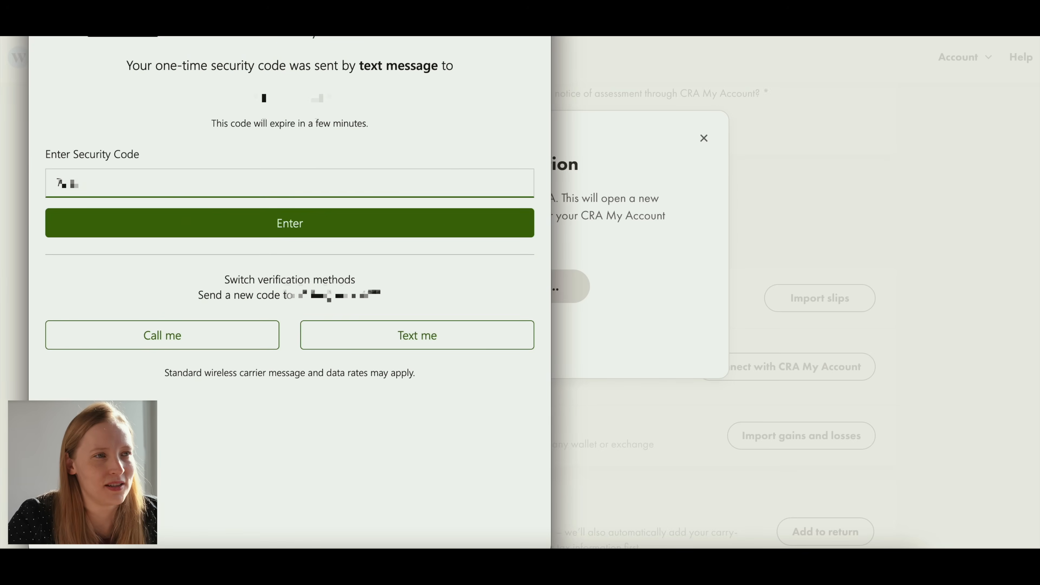
pyautogui.click(329, 223)
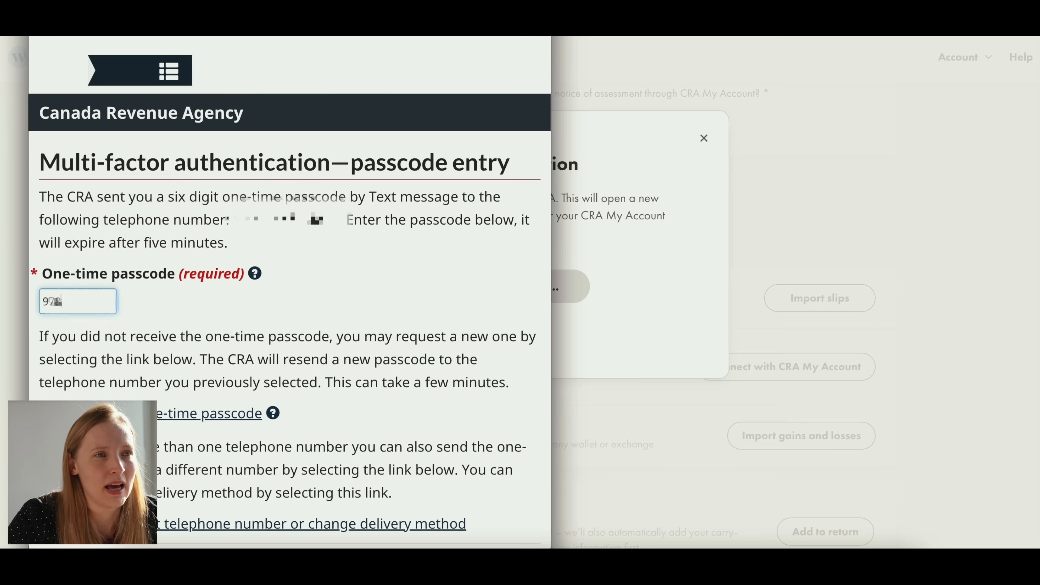
pyautogui.write('36')
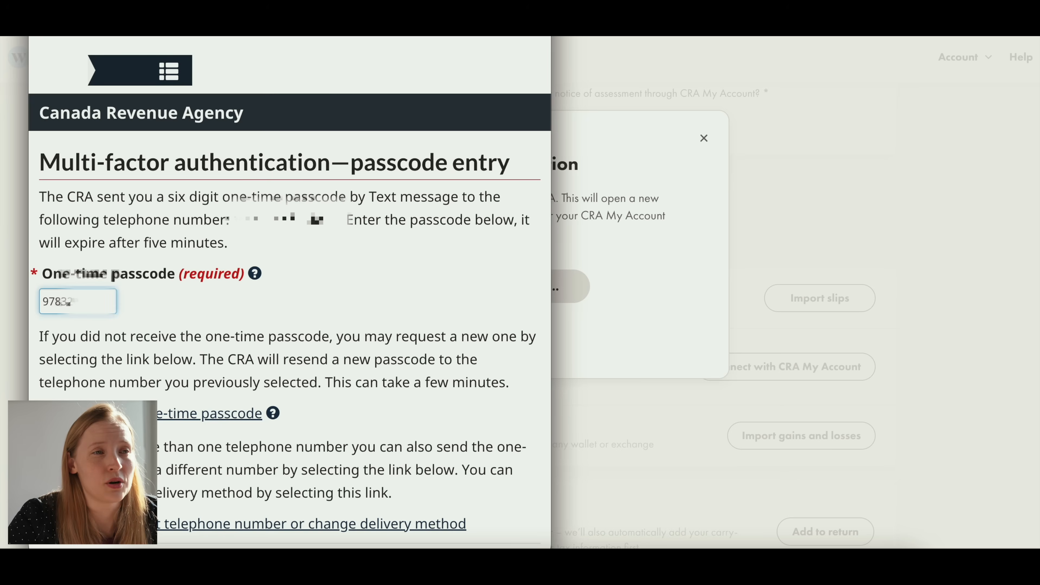
# - Complete the Canada Revenue Agency passcode and authorization pages to bring the available slips into the import list
pyautogui.scroll(-7, 287, 287)
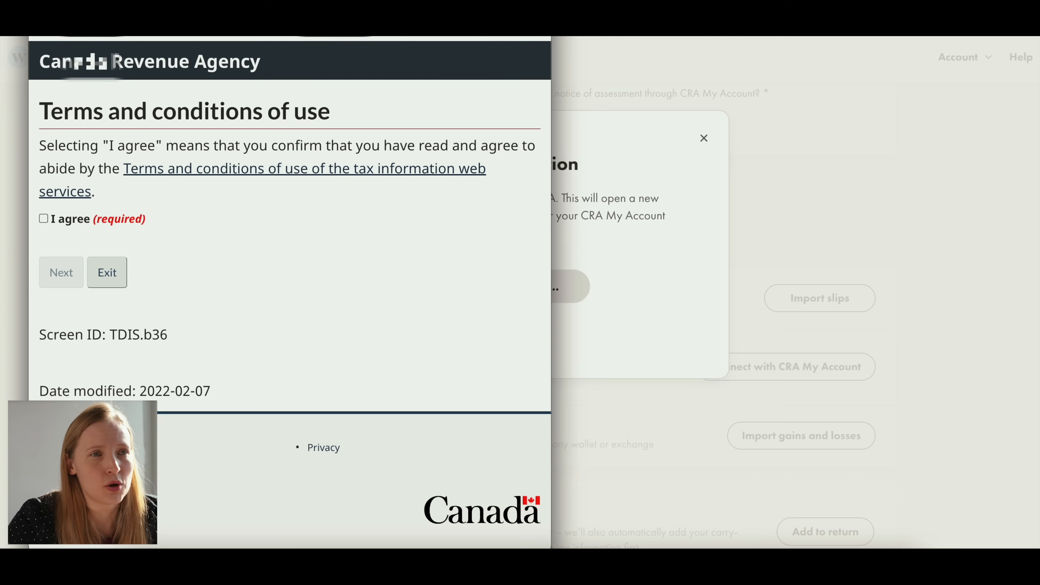
pyautogui.click(43, 218)
pyautogui.click(60, 272)
pyautogui.click(58, 353)
pyautogui.click(168, 173)
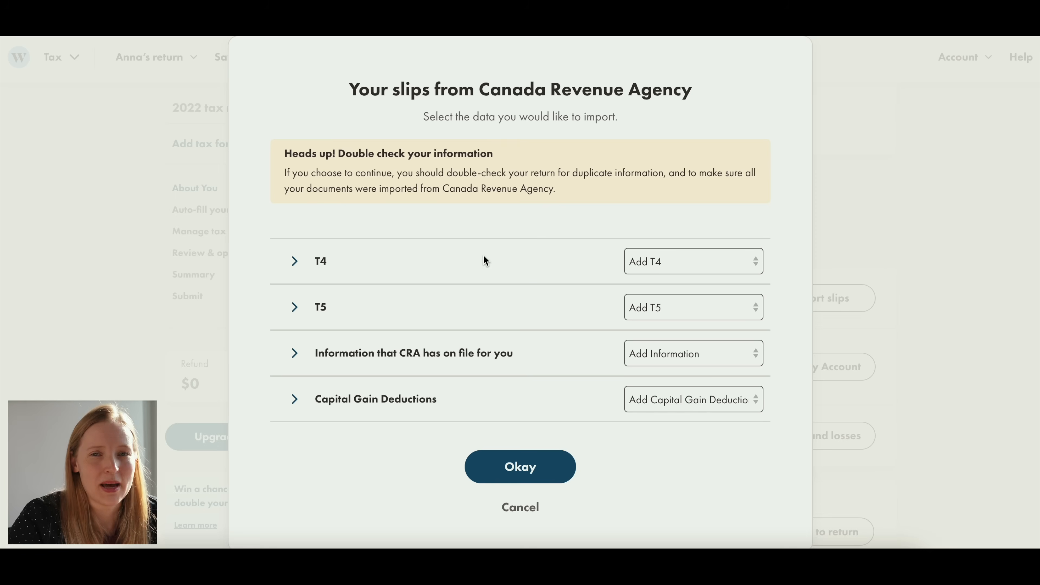
# - Review the T4, T5 and CRA on-file details among the available slips, and import the selected data into the return
pyautogui.click(294, 261)
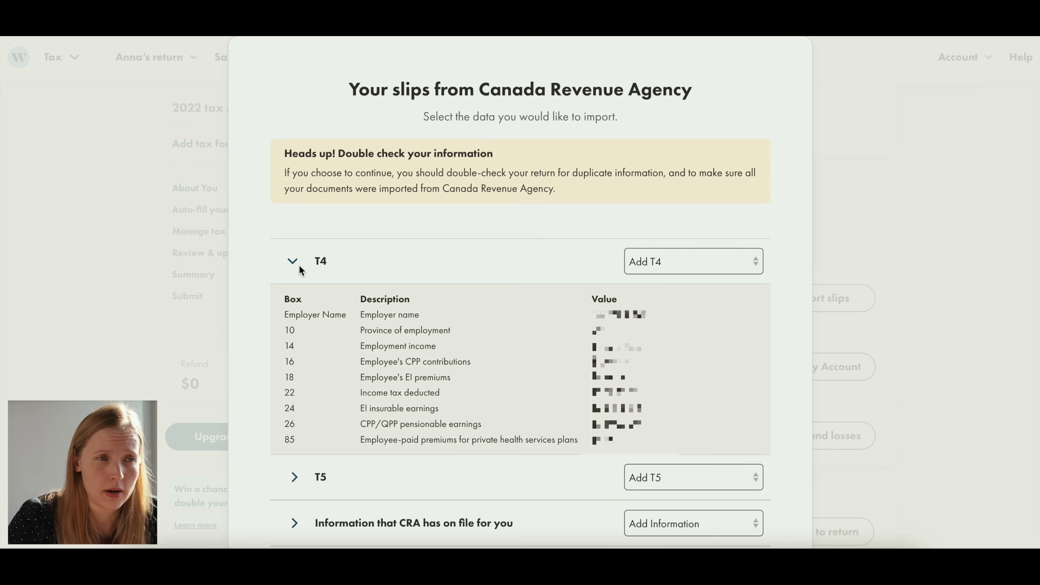
pyautogui.click(293, 263)
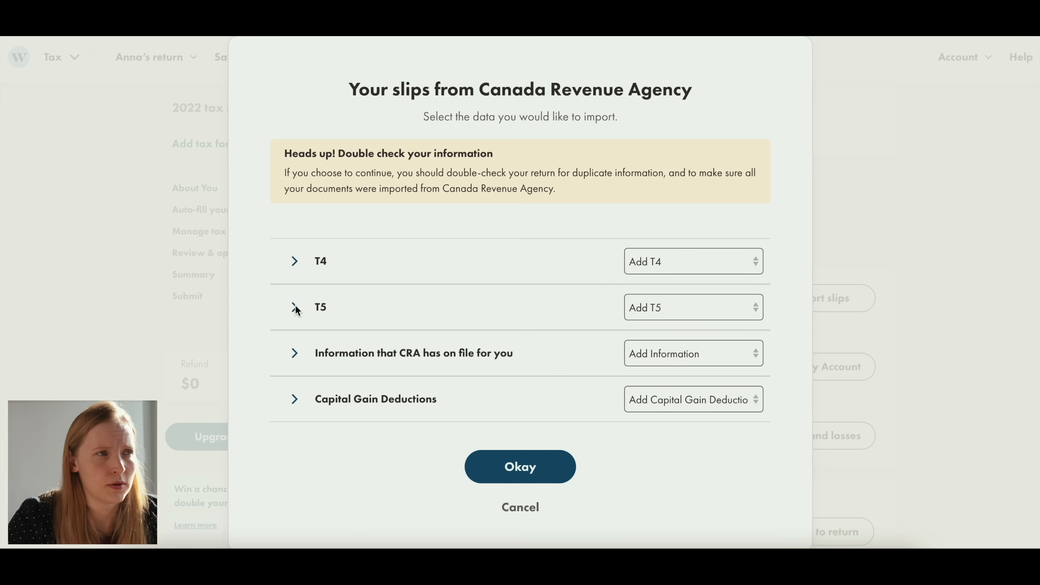
pyautogui.click(294, 308)
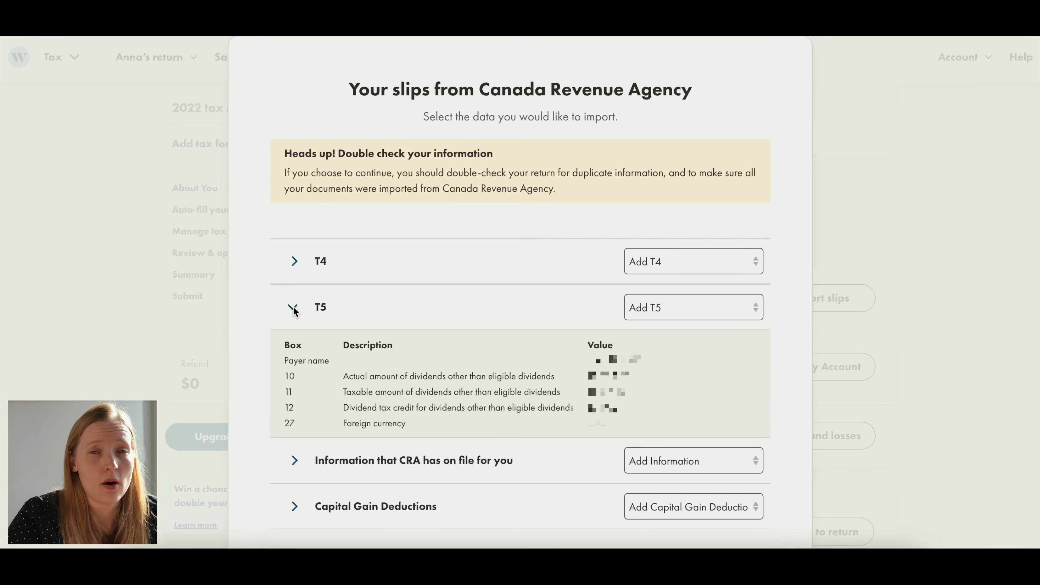
pyautogui.click(294, 308)
pyautogui.scroll(-1, 441, 269)
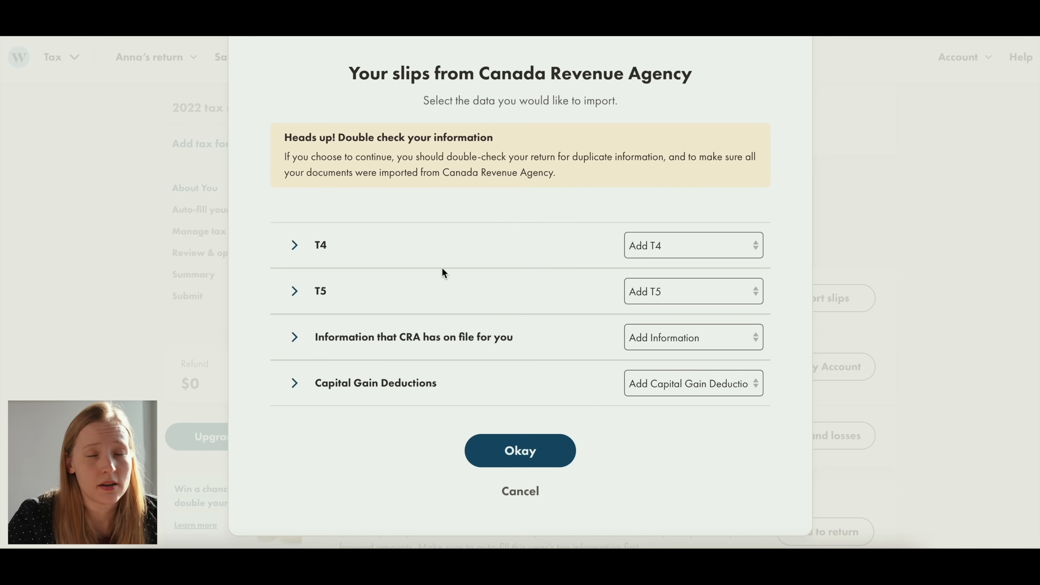
pyautogui.click(294, 336)
pyautogui.scroll(-3, 293, 340)
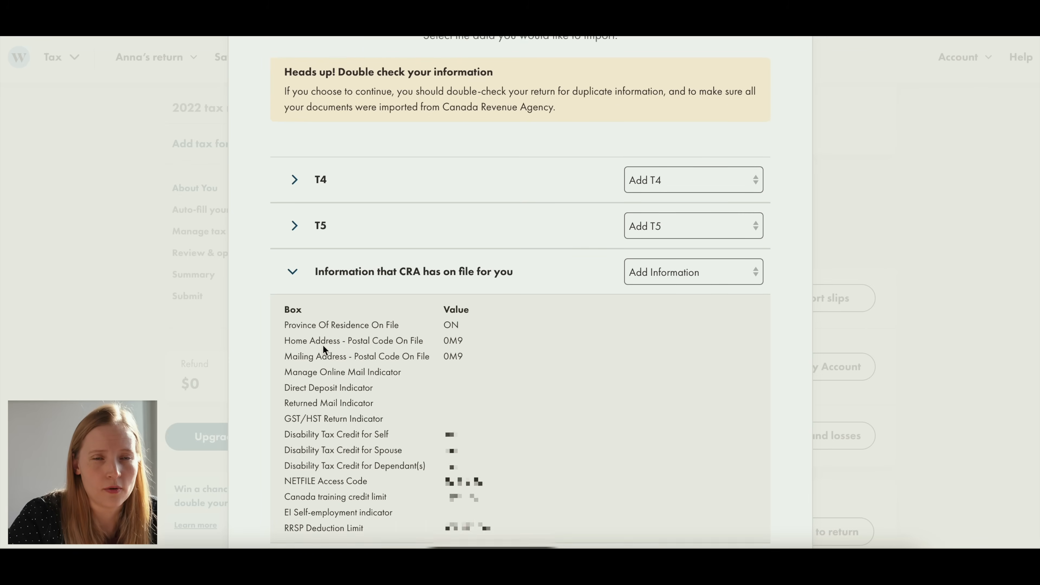
pyautogui.click(322, 344)
pyautogui.click(518, 390)
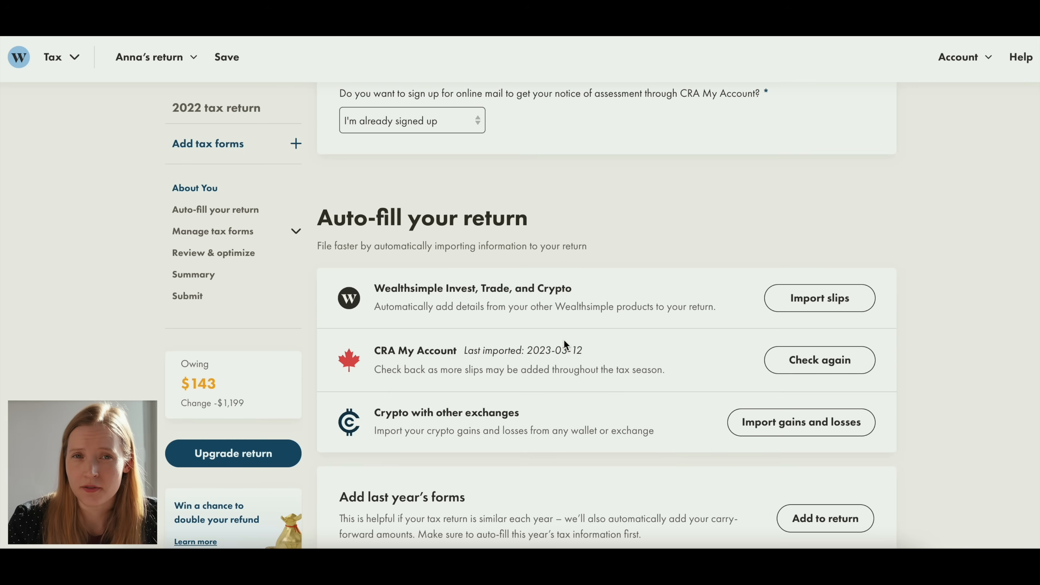
# - Filter the addable tax forms by the Education category and look through the forms offered for students
pyautogui.scroll(-5, 564, 339)
pyautogui.scroll(-6, 597, 292)
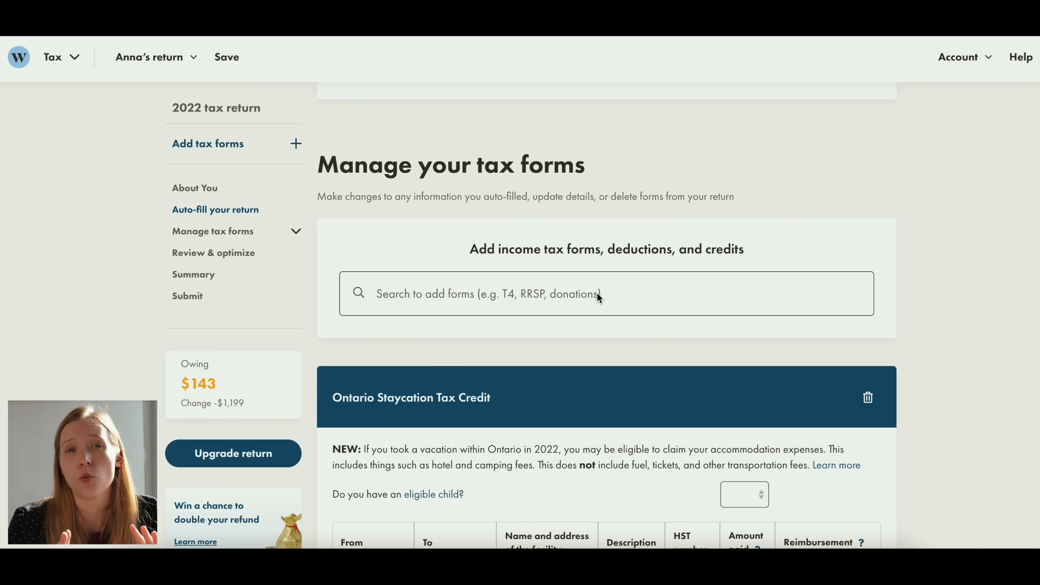
pyautogui.click(596, 292)
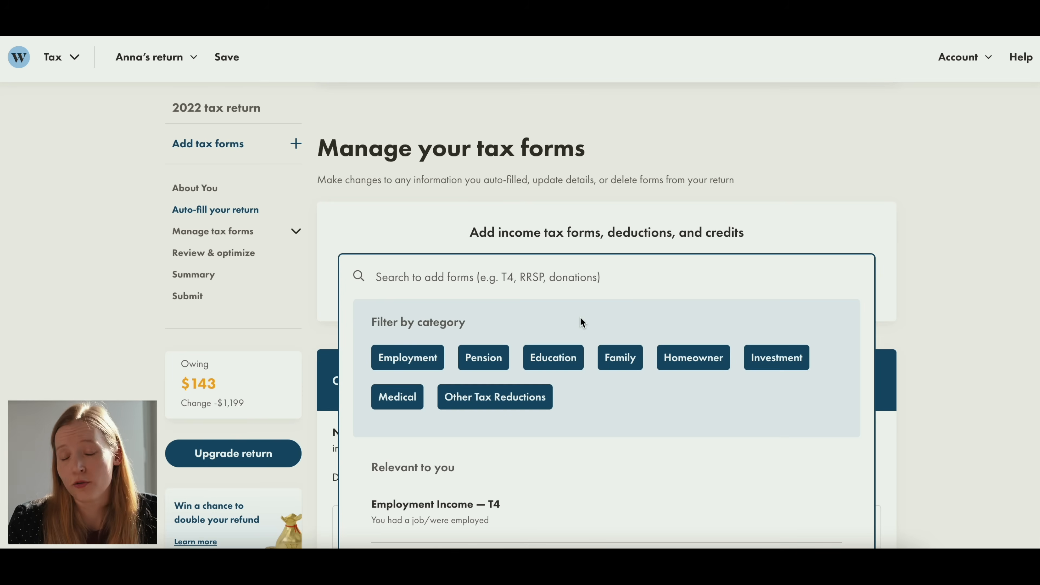
pyautogui.click(554, 357)
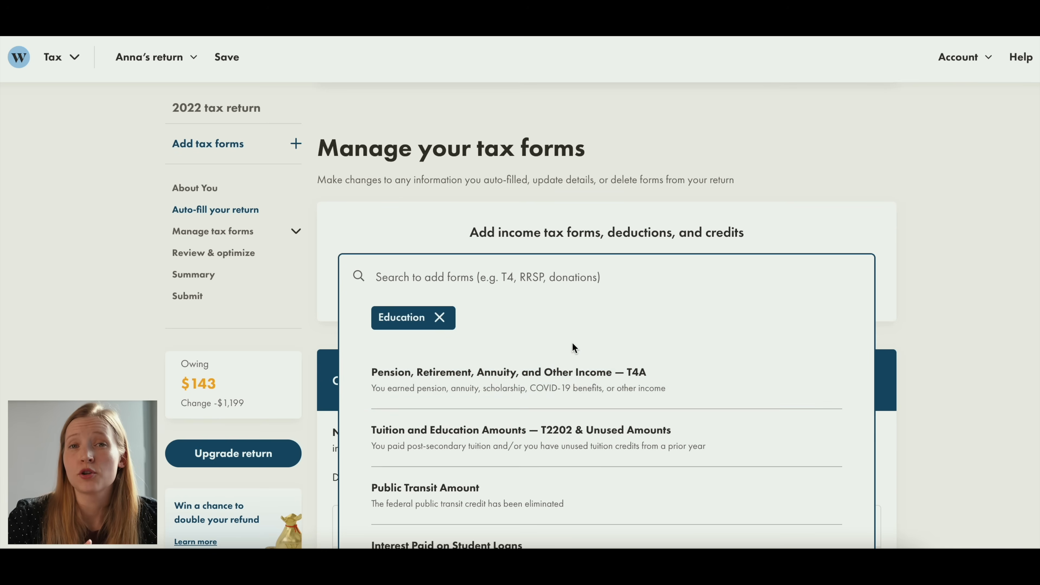
pyautogui.scroll(-3, 593, 317)
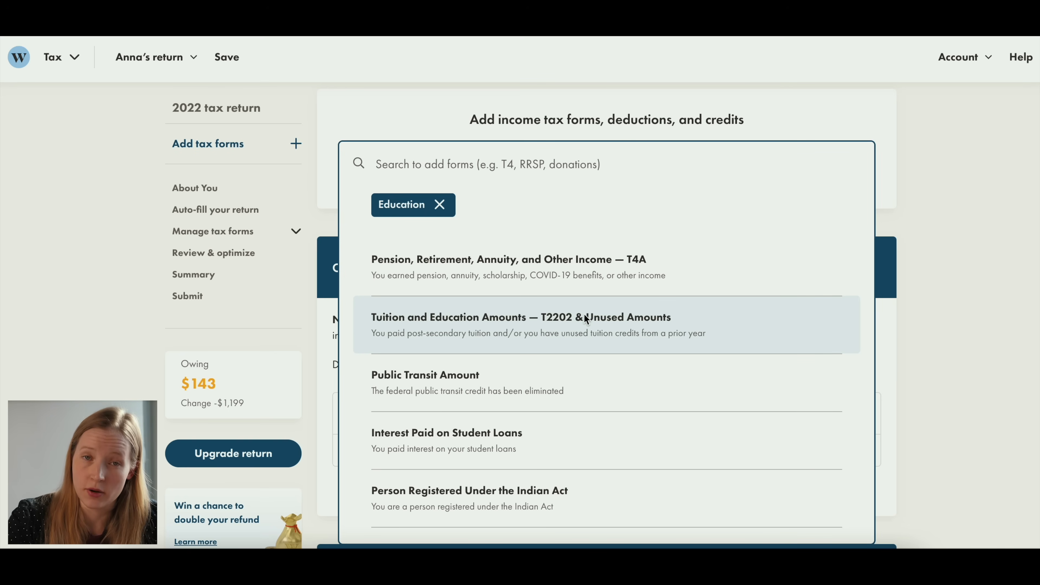
pyautogui.scroll(-1, 585, 314)
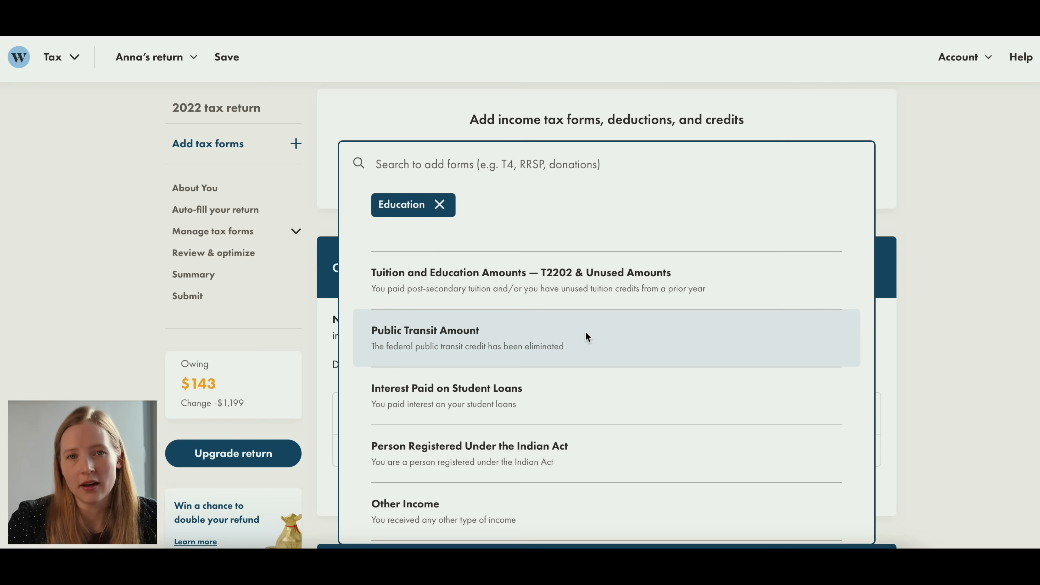
pyautogui.scroll(-1, 580, 353)
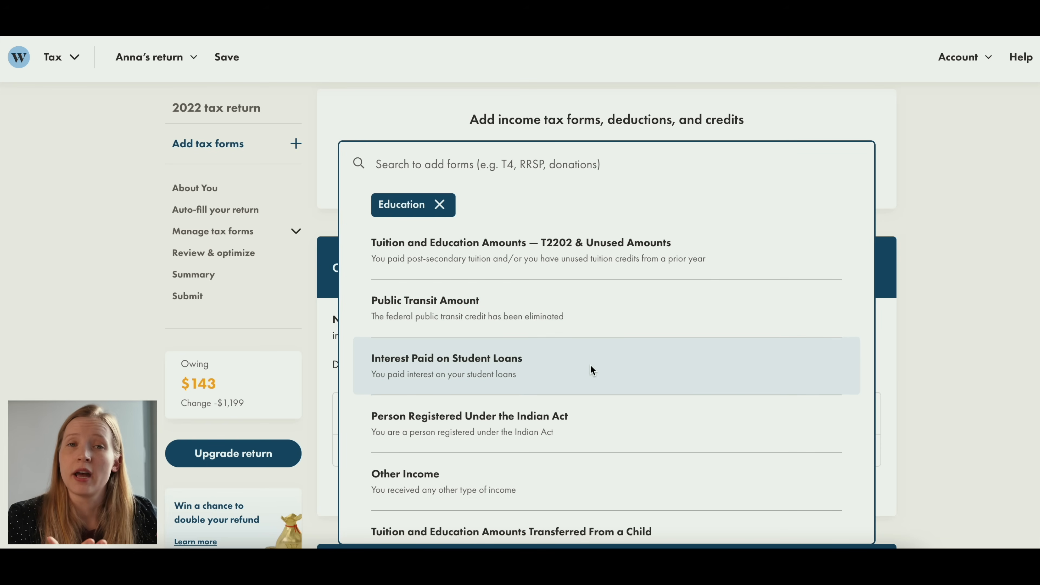
pyautogui.scroll(-4, 603, 365)
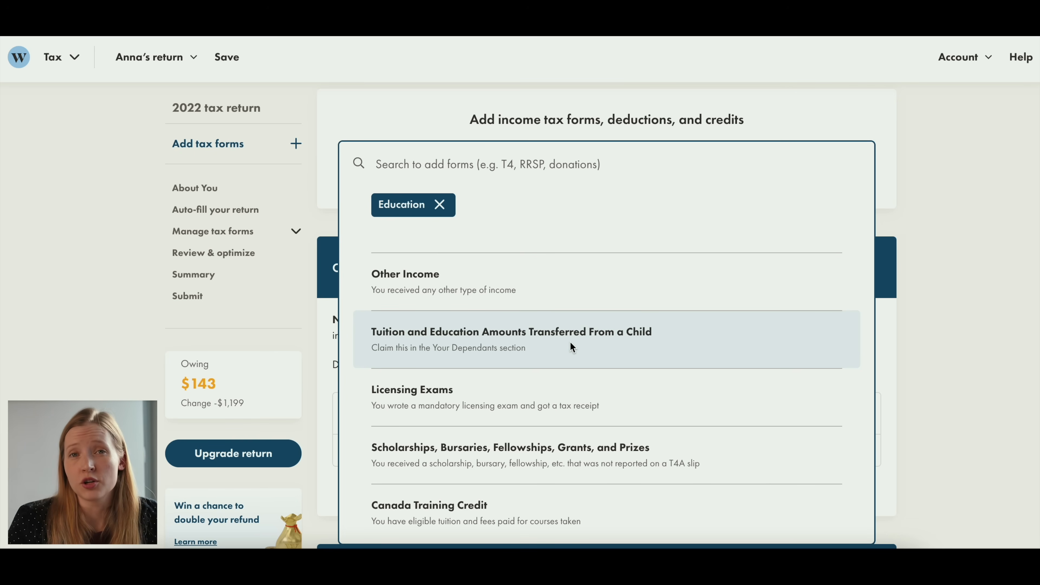
pyautogui.scroll(-1, 571, 344)
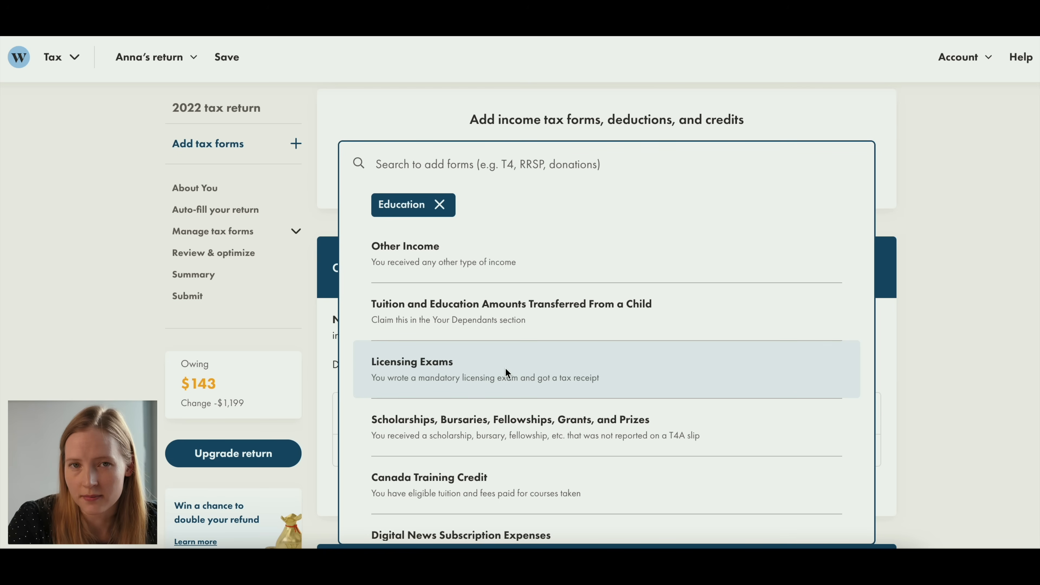
pyautogui.scroll(-1, 572, 364)
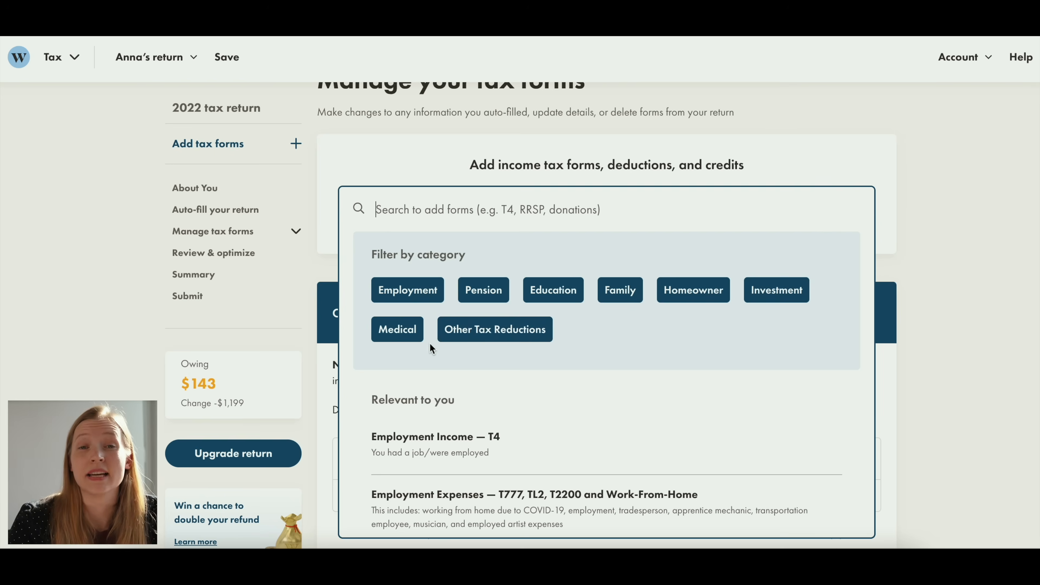
# - Filter the addable forms by Medical, and look up "dental" in the Government of Canada's list of eligible medical expenses
pyautogui.click(429, 342)
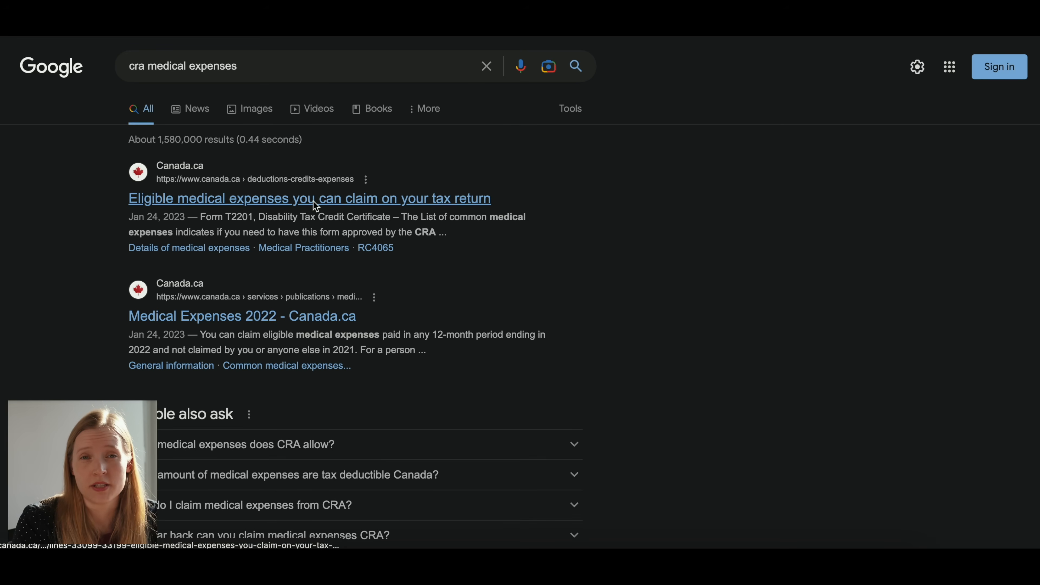
pyautogui.click(315, 205)
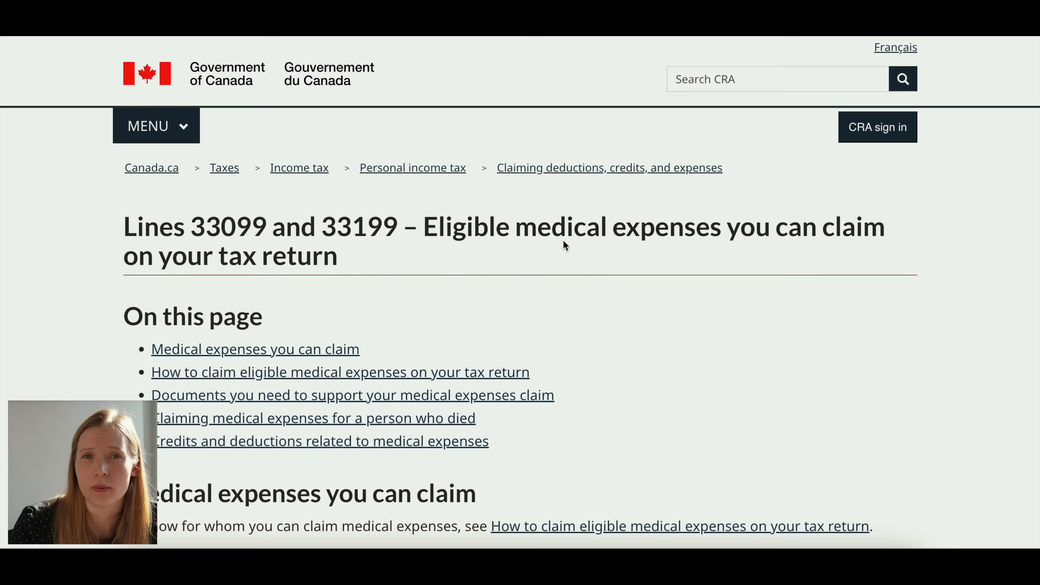
pyautogui.scroll(-20, 571, 250)
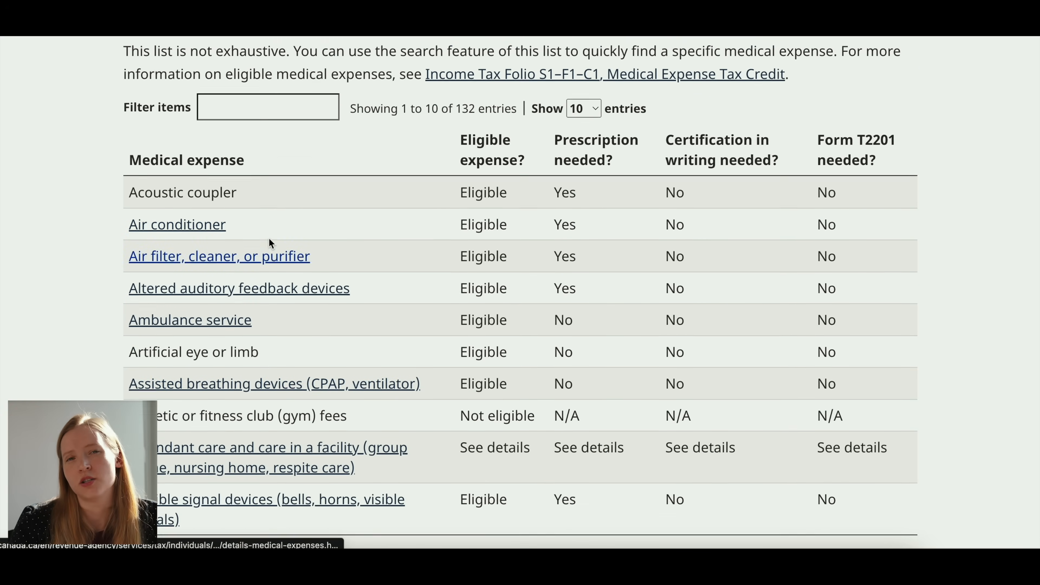
pyautogui.scroll(1, 268, 238)
pyautogui.click(243, 145)
pyautogui.write('dental')
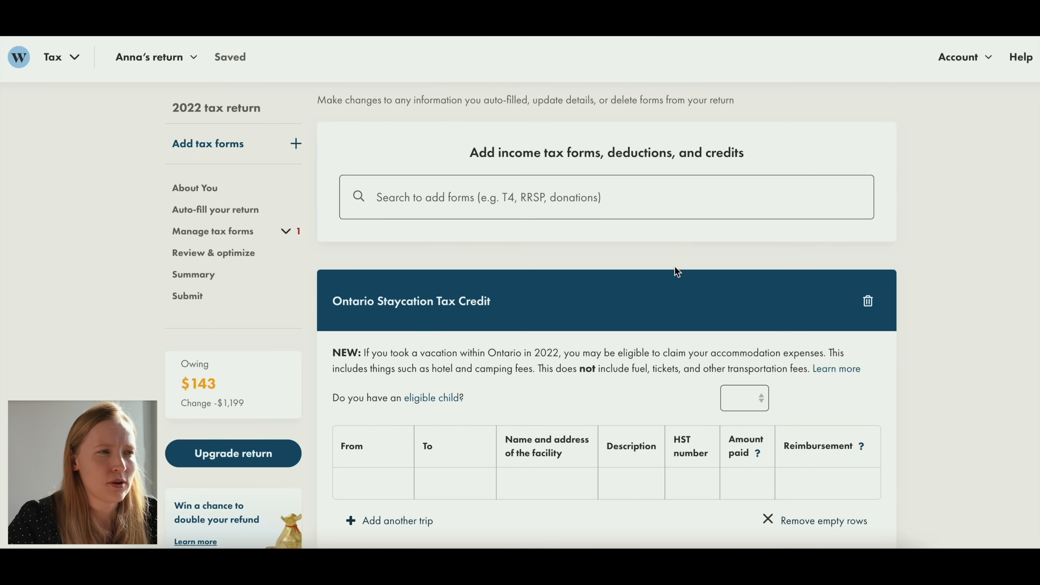
# - Add another trip row to the Ontario Staycation Tax Credit form
pyautogui.scroll(-2, 676, 269)
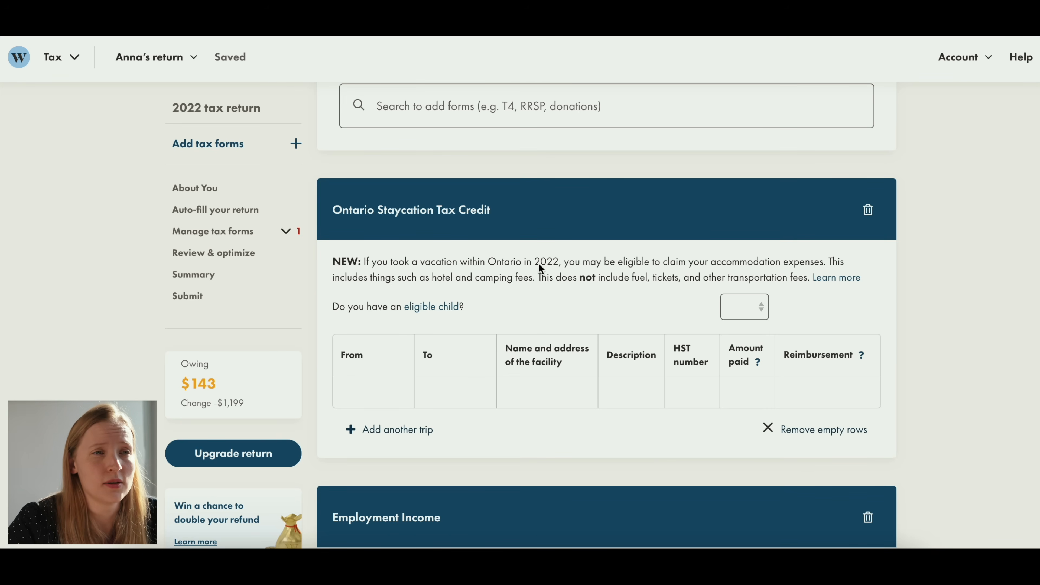
pyautogui.scroll(-1, 541, 287)
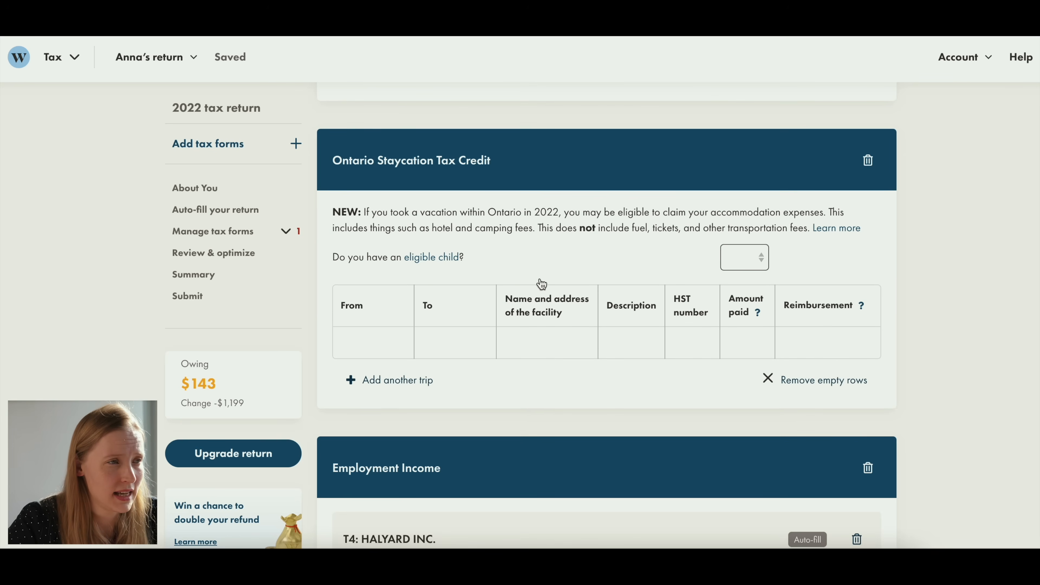
pyautogui.click(385, 380)
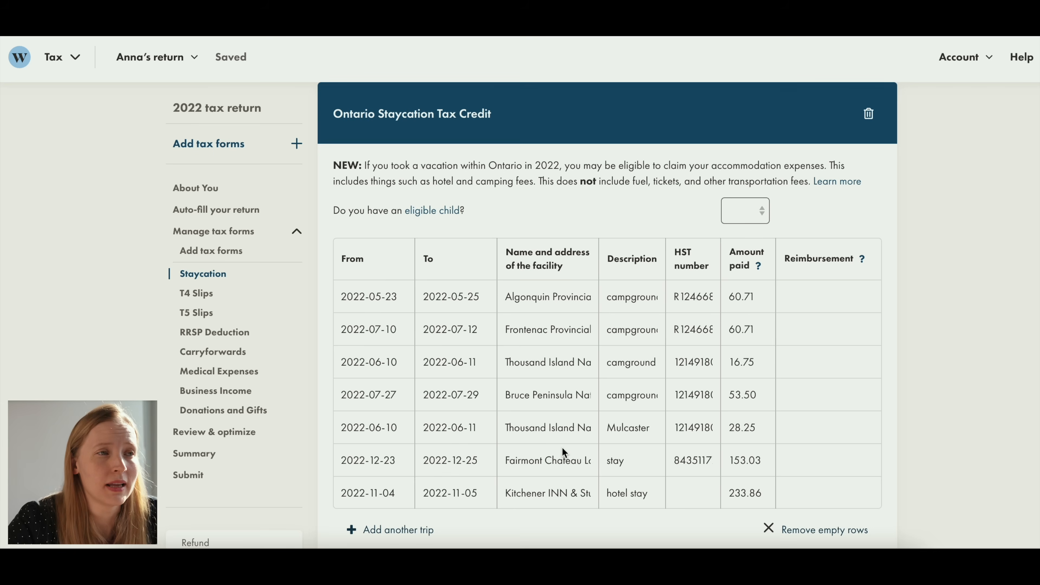
# - Examine the auto-filled T4 employment income and T5 investment income slips box by box
pyautogui.scroll(-10, 561, 446)
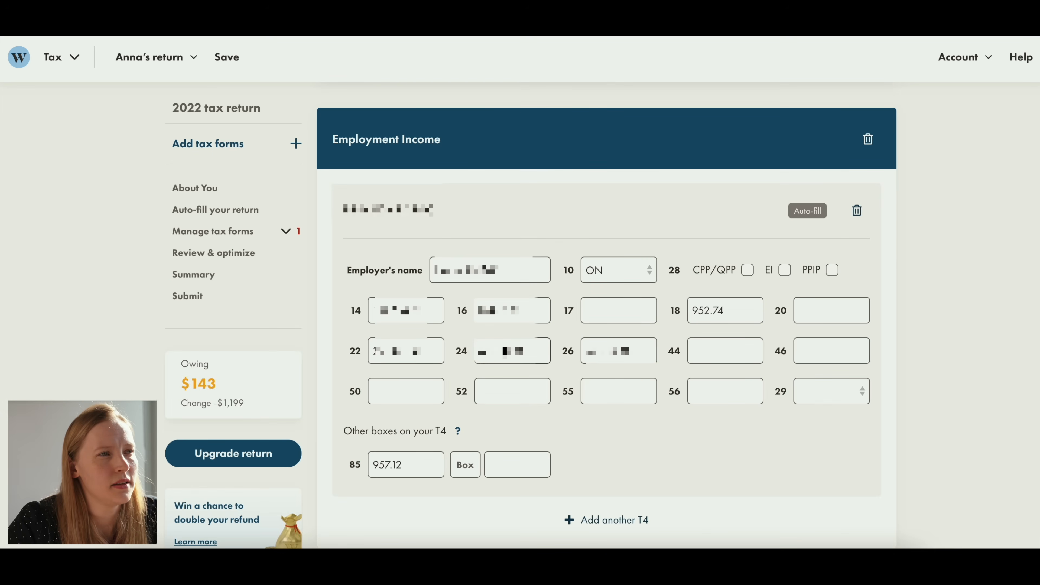
pyautogui.scroll(-1, 574, 187)
pyautogui.scroll(1, 574, 187)
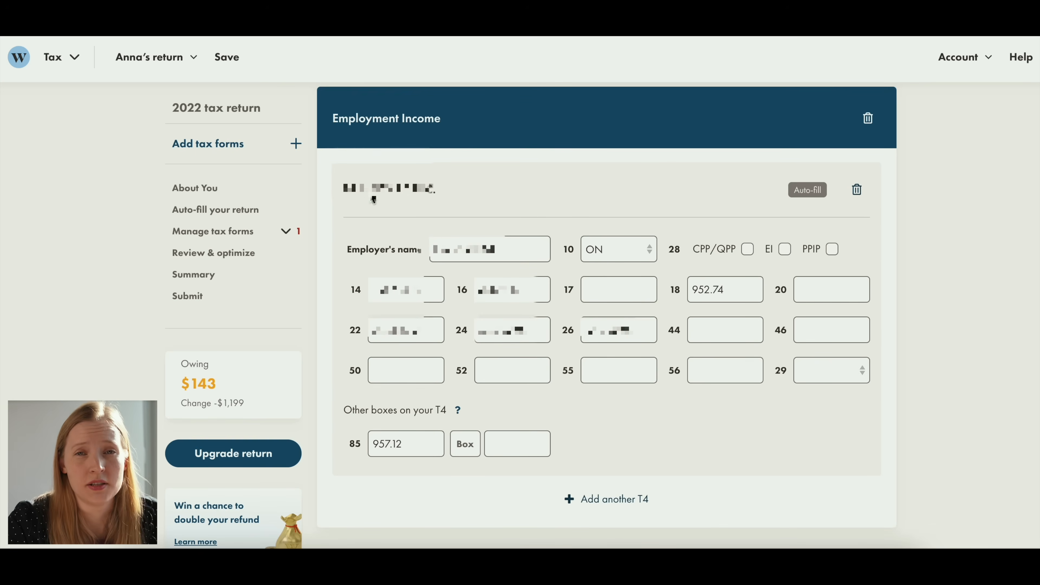
pyautogui.scroll(-1, 601, 195)
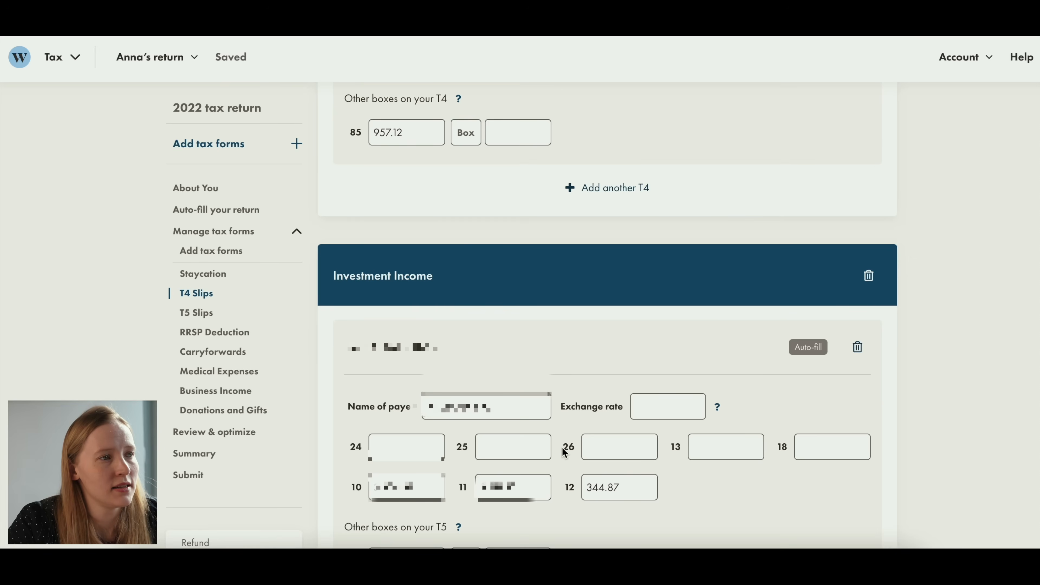
pyautogui.scroll(-4, 563, 451)
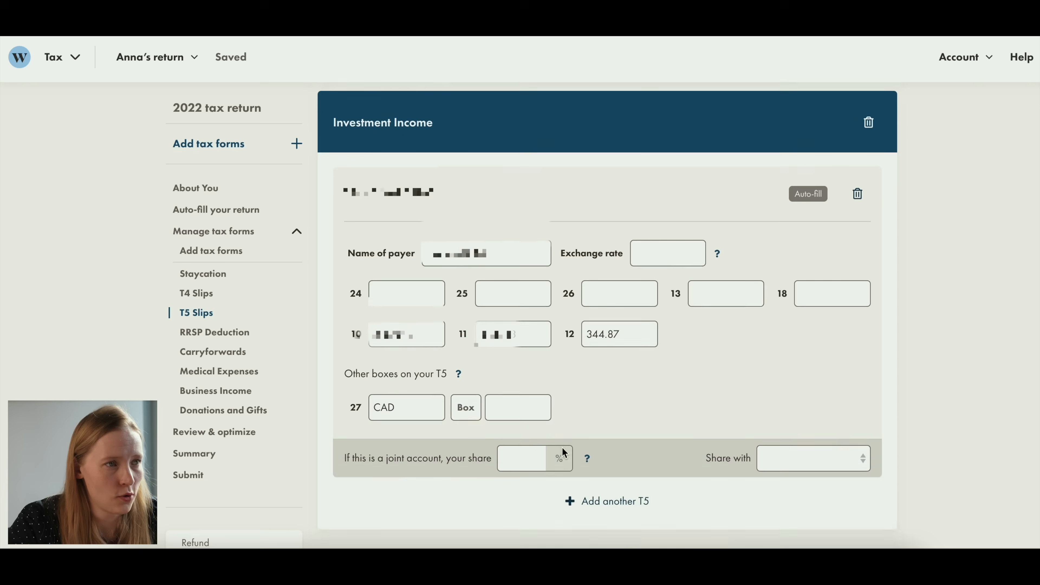
pyautogui.scroll(-6, 562, 447)
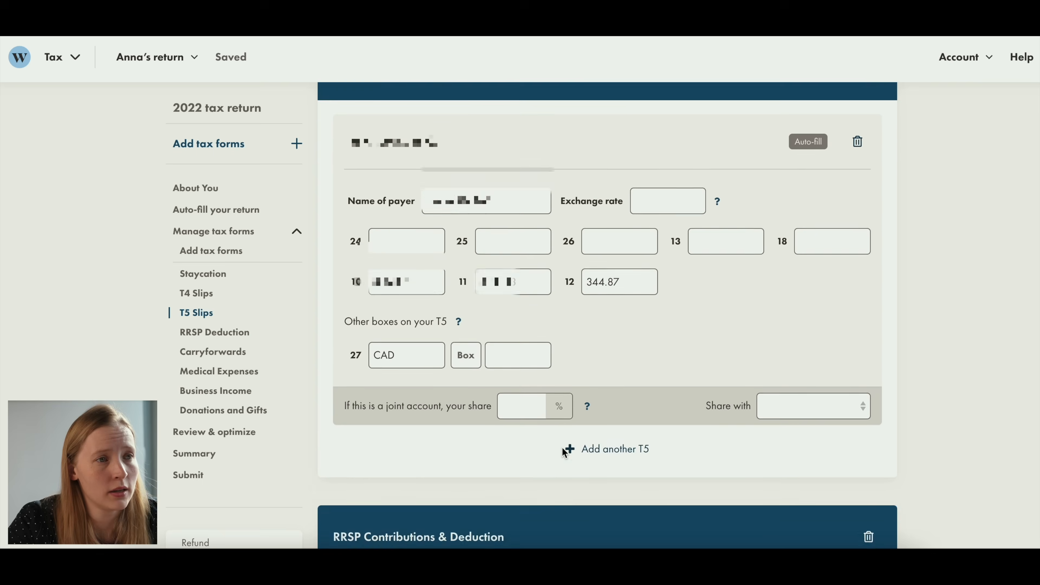
# - Review the RRSP contributions and deduction form and the entries in the medical expenses form
pyautogui.scroll(-3, 562, 447)
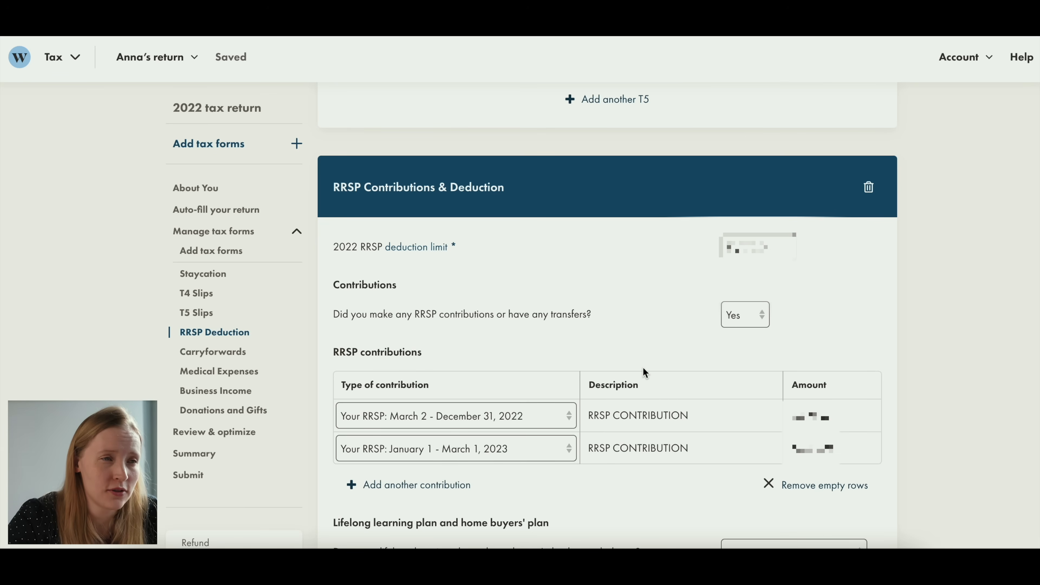
pyautogui.scroll(-2, 643, 368)
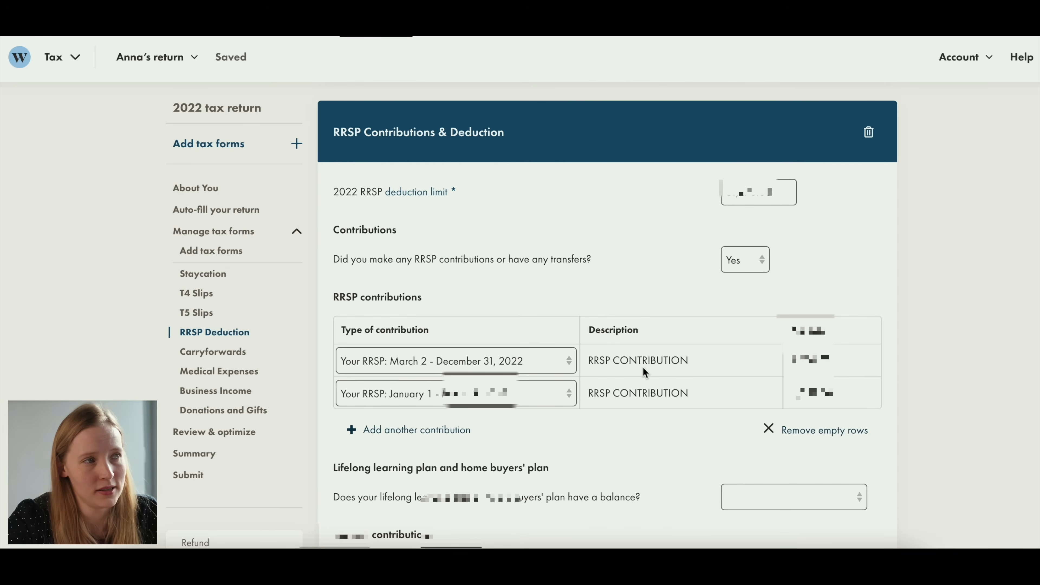
pyautogui.scroll(-10, 643, 369)
pyautogui.scroll(-15, 644, 369)
pyautogui.scroll(-4, 643, 367)
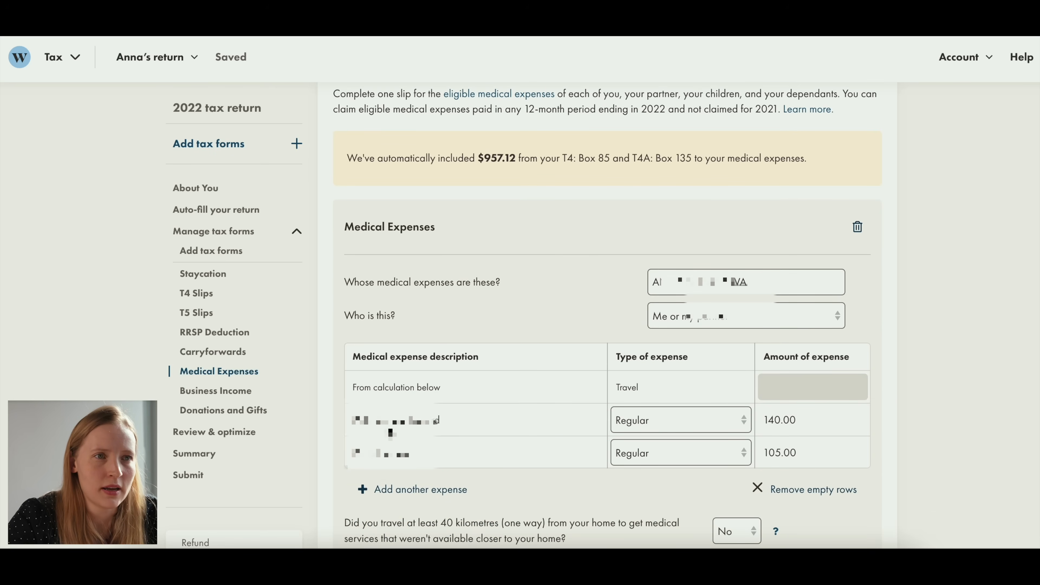
pyautogui.scroll(-6, 627, 319)
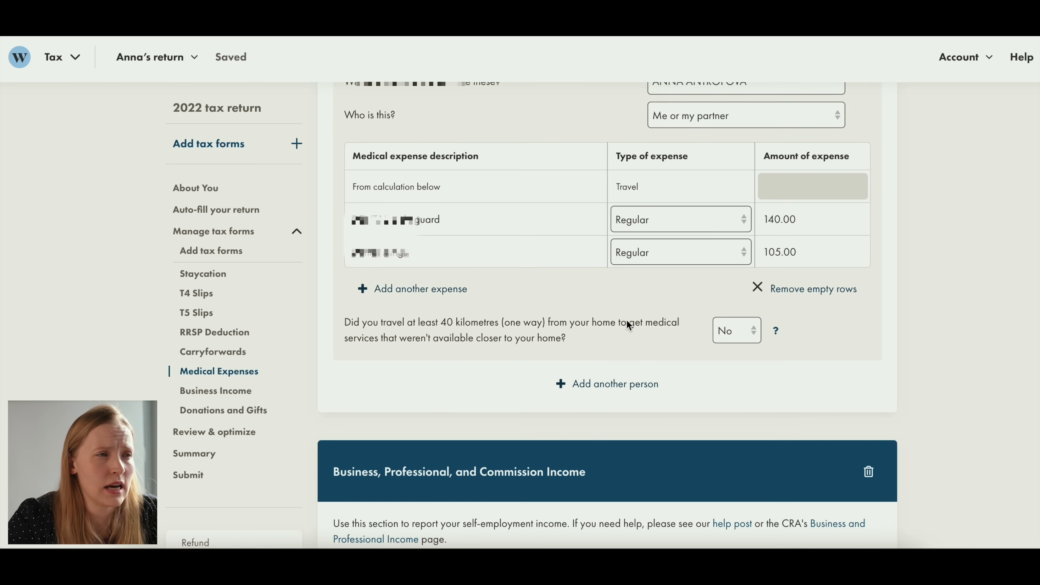
# - Examine the identification fields of the T2125 business activities statement under Business, Professional, and Commission Income
pyautogui.scroll(-3, 626, 321)
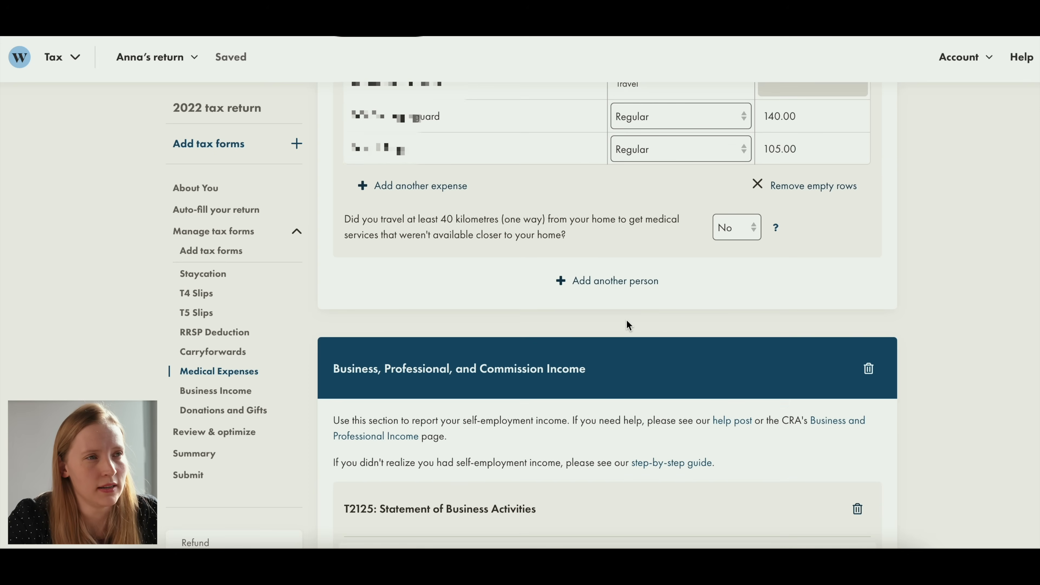
pyautogui.scroll(-2, 626, 320)
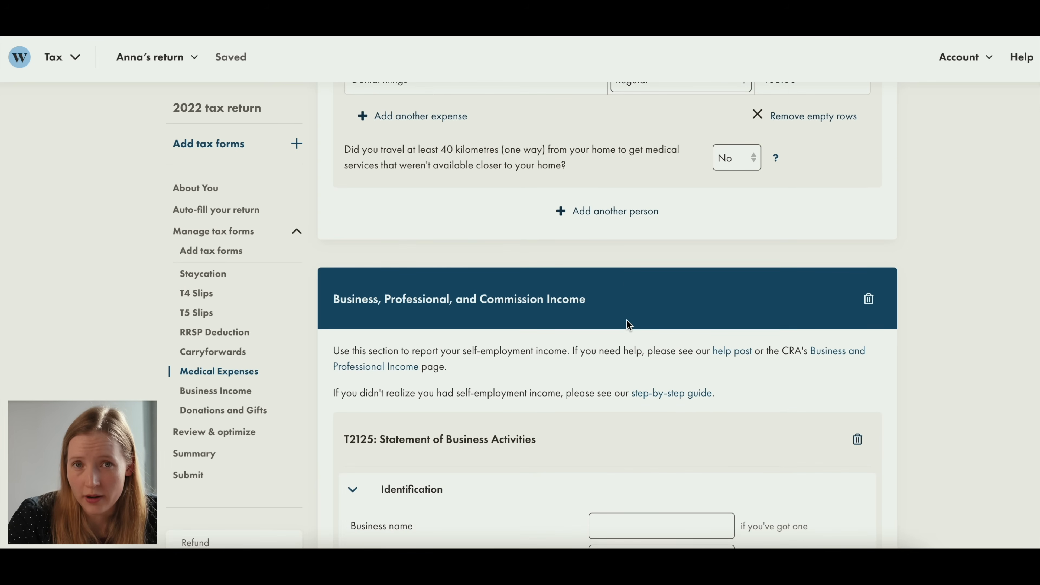
pyautogui.scroll(-3, 626, 320)
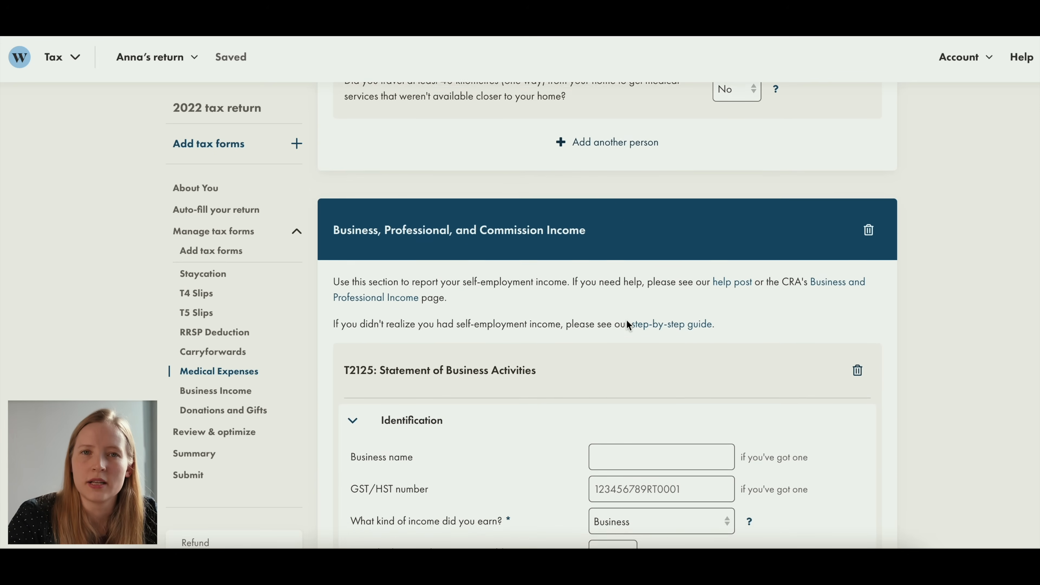
pyautogui.scroll(-8, 627, 321)
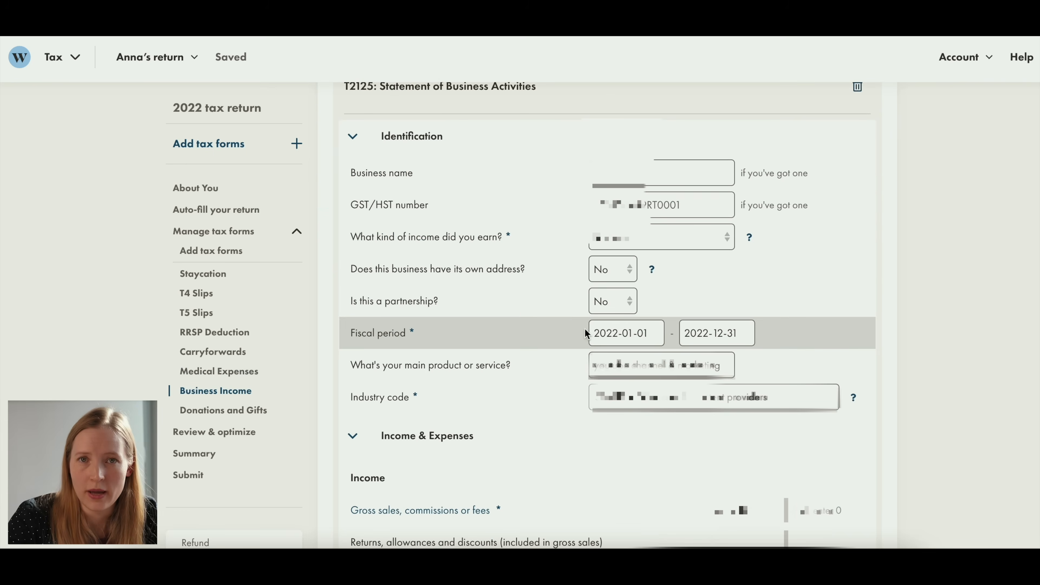
# - Examine the income, cost of goods sold and expense entries in the T2125 business activities statement
pyautogui.scroll(-5, 620, 323)
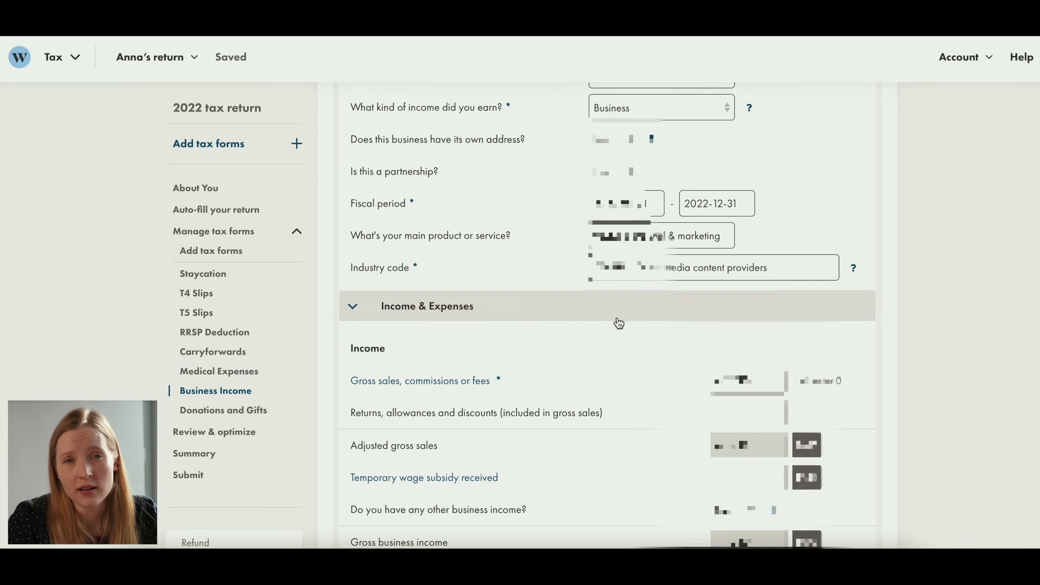
pyautogui.scroll(-11, 662, 297)
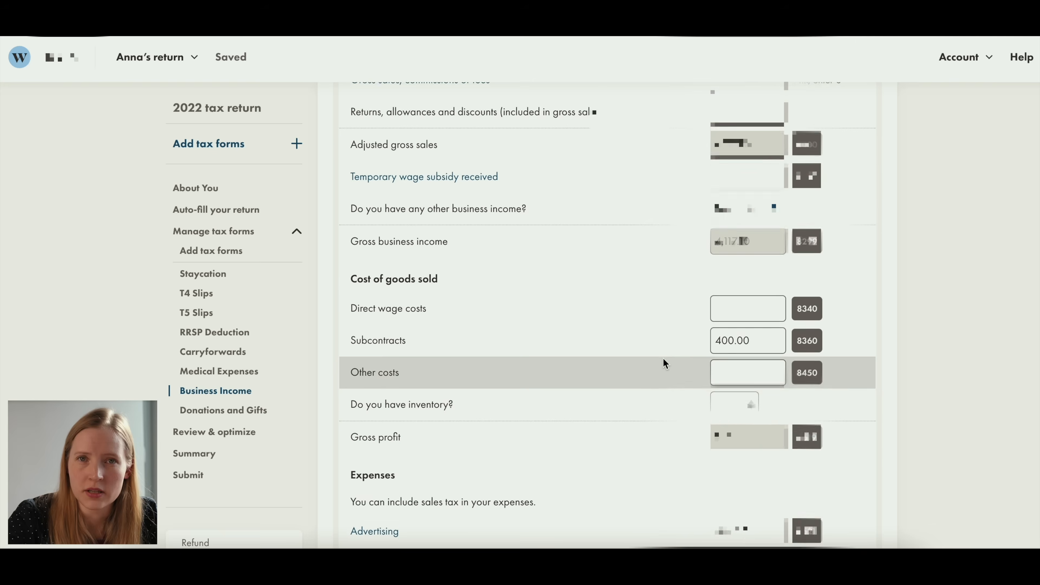
pyautogui.scroll(-5, 663, 358)
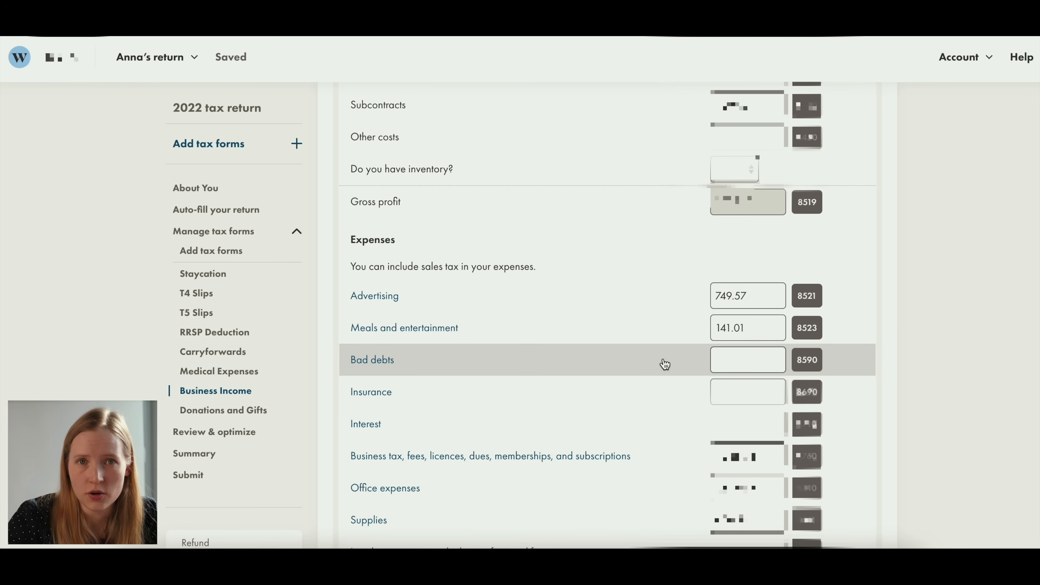
pyautogui.scroll(-2, 664, 364)
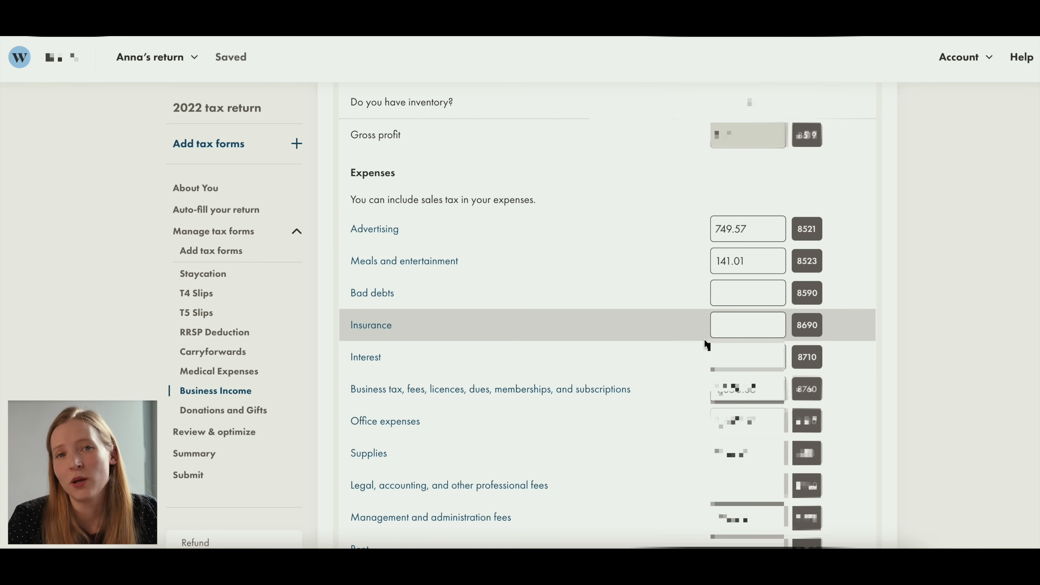
pyautogui.scroll(-20, 707, 345)
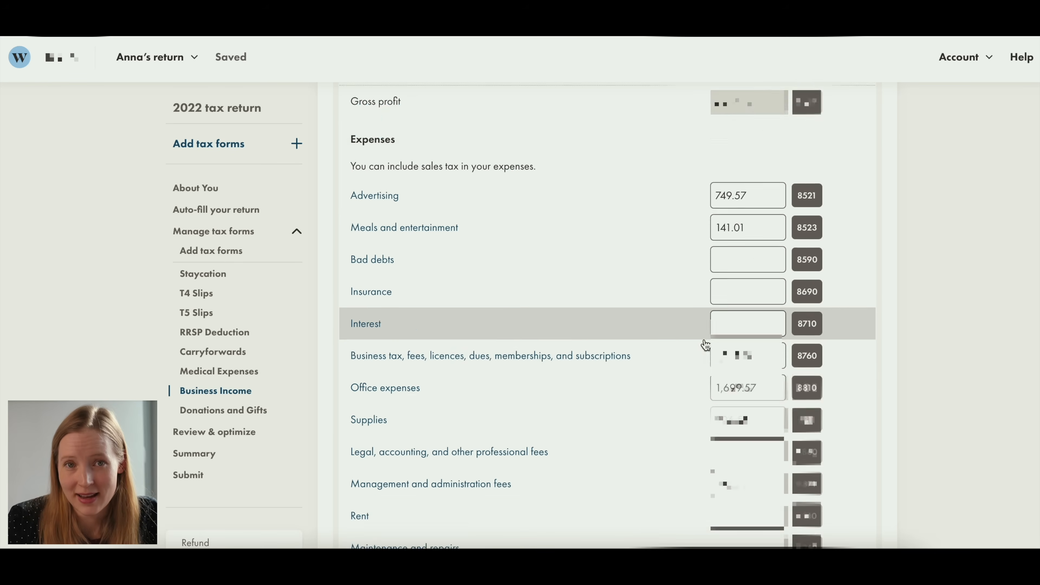
pyautogui.scroll(-15, 704, 345)
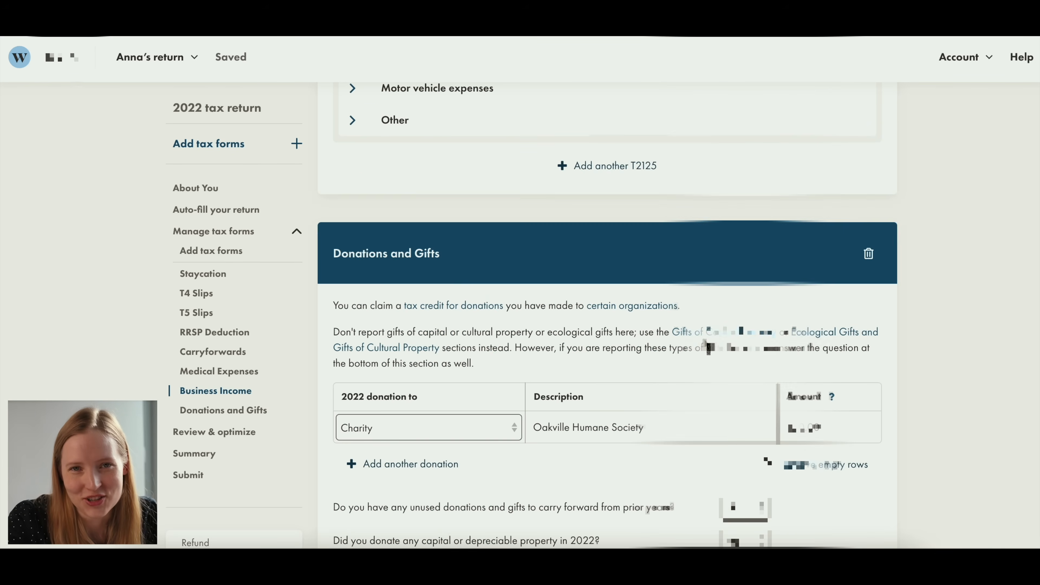
# - Review the charity donation row and the carry-forward and capital property questions in the Donations and Gifts form
pyautogui.scroll(-1, 705, 340)
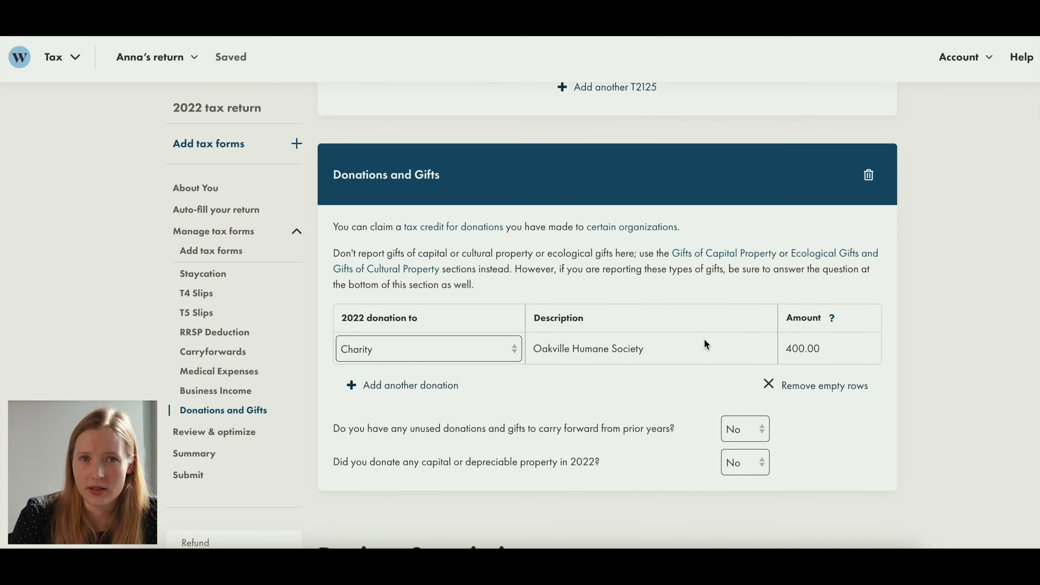
pyautogui.scroll(1, 705, 340)
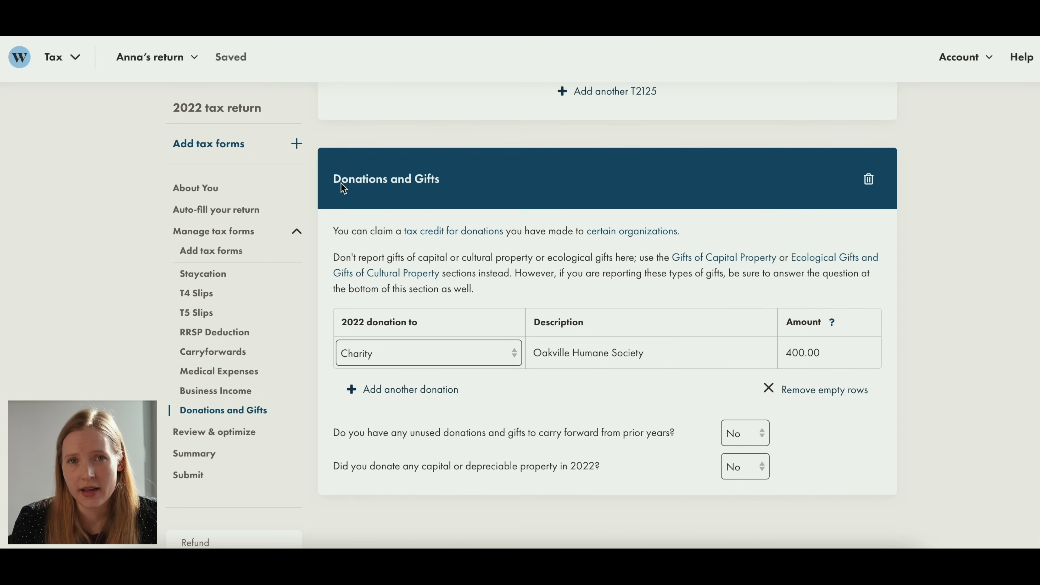
pyautogui.moveTo(332, 180); pyautogui.dragTo(441, 182)
pyautogui.click(441, 182)
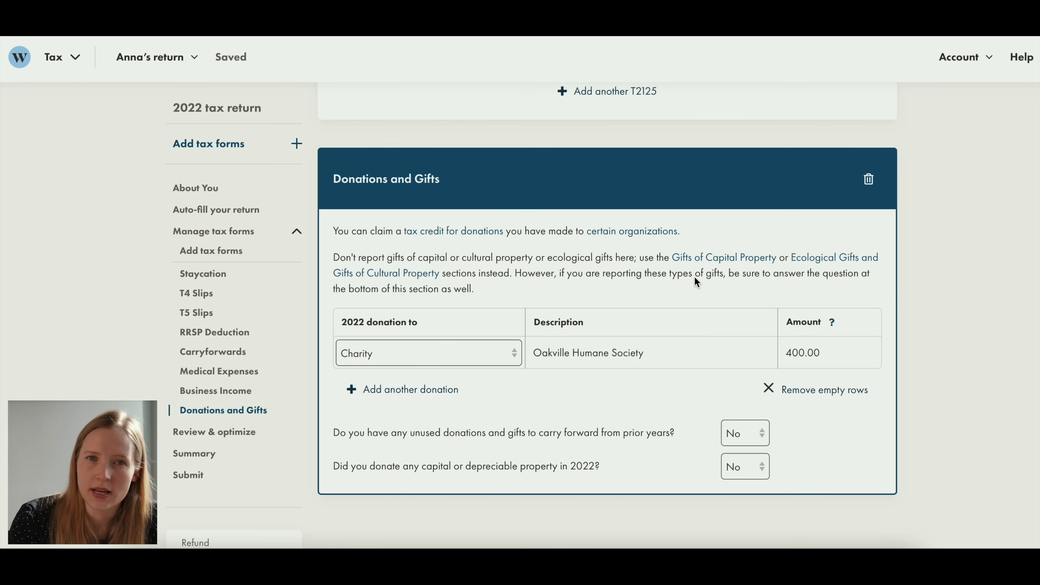
pyautogui.scroll(-4, 694, 277)
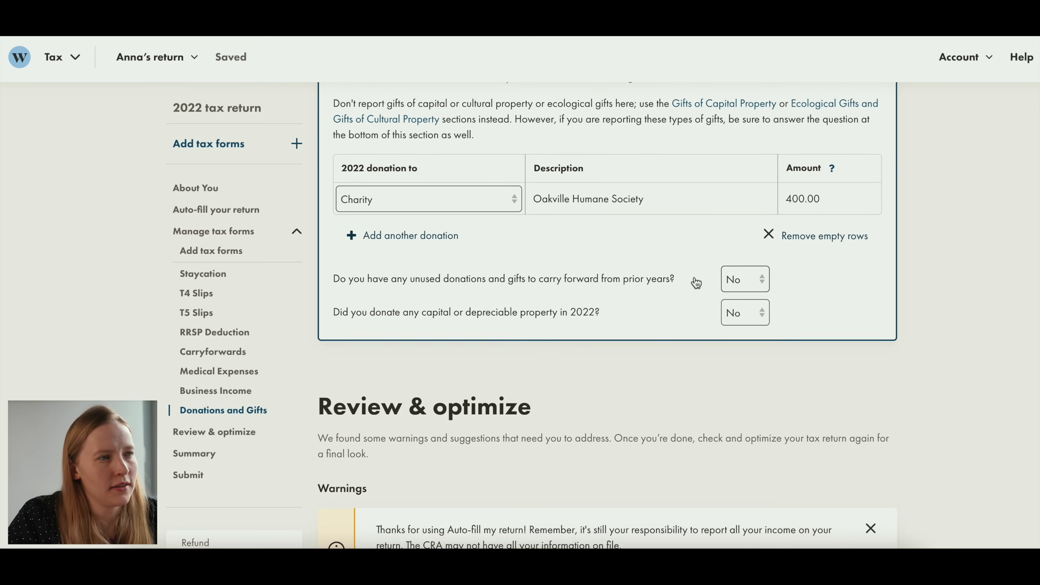
# - Read the warnings and suggestions under Review & optimize and check the estimated refund
pyautogui.scroll(-2, 695, 281)
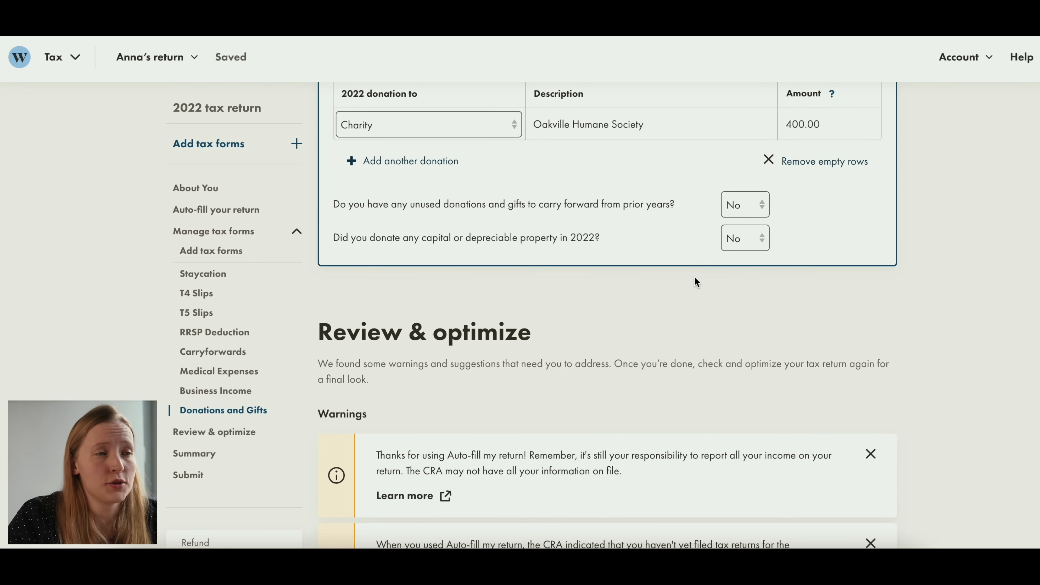
pyautogui.scroll(-4, 695, 278)
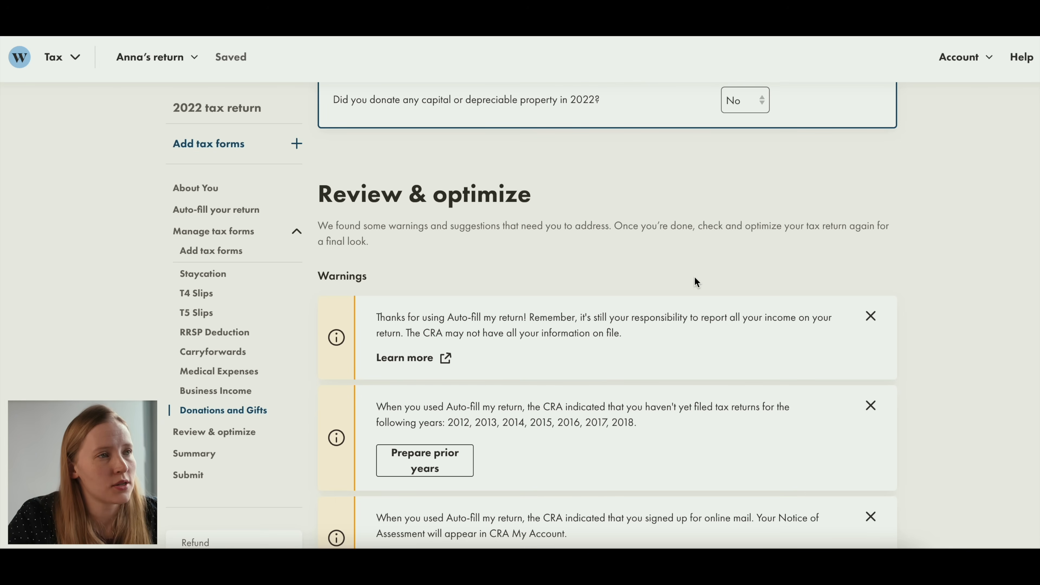
pyautogui.scroll(3, 696, 277)
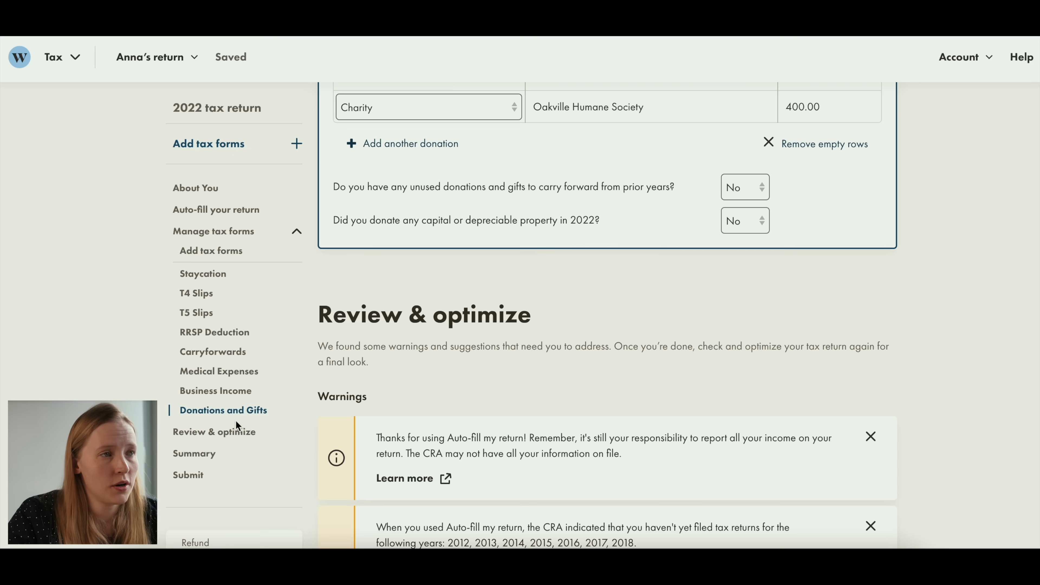
pyautogui.scroll(-15, 643, 209)
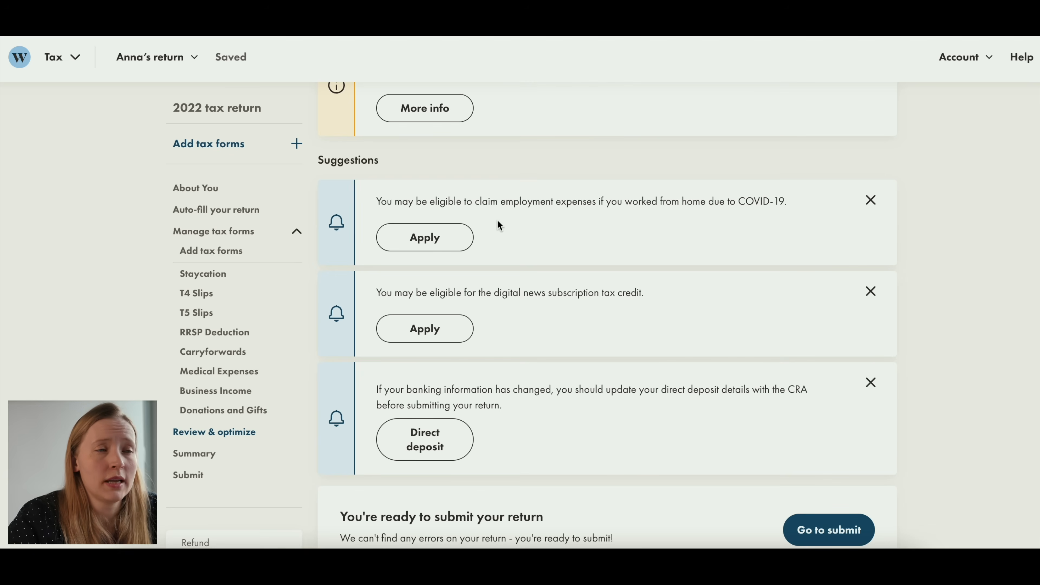
pyautogui.moveTo(501, 203)
pyautogui.mouseDown()
pyautogui.moveTo(742, 206)
pyautogui.moveTo(502, 200)
pyautogui.mouseUp()
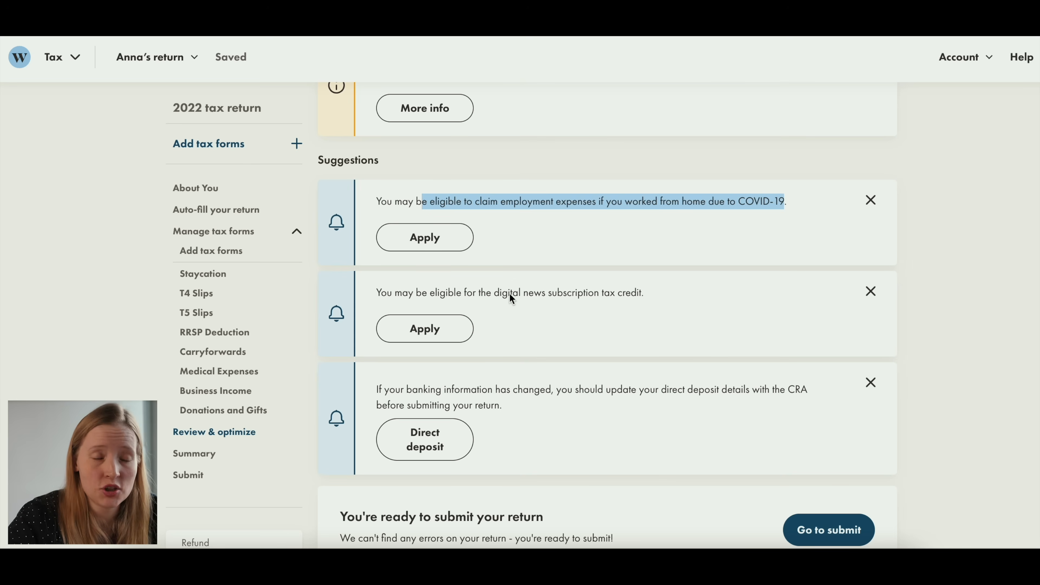
pyautogui.moveTo(525, 293); pyautogui.dragTo(651, 295)
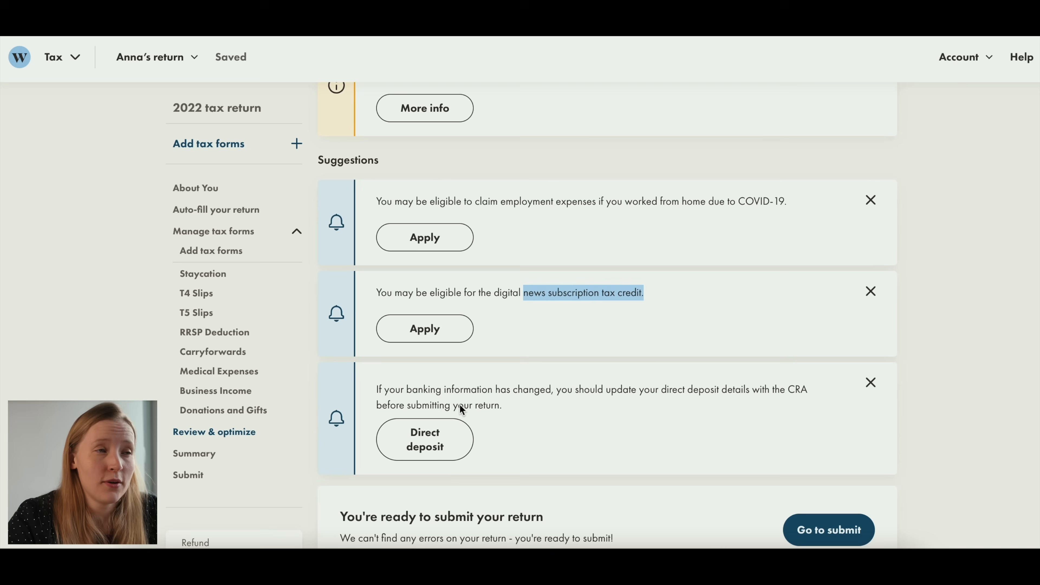
pyautogui.scroll(-2, 460, 404)
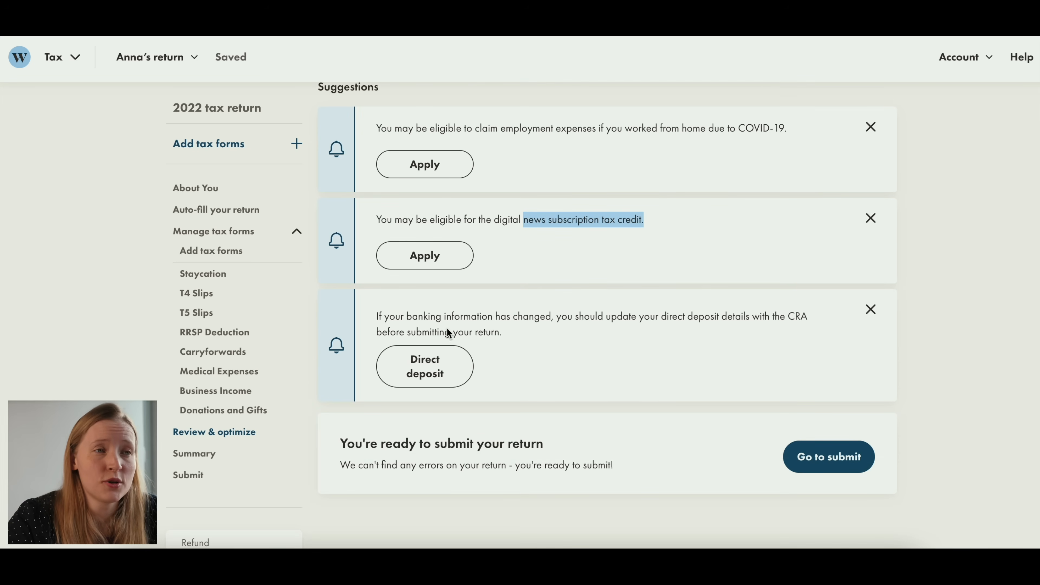
pyautogui.moveTo(375, 316); pyautogui.dragTo(517, 346)
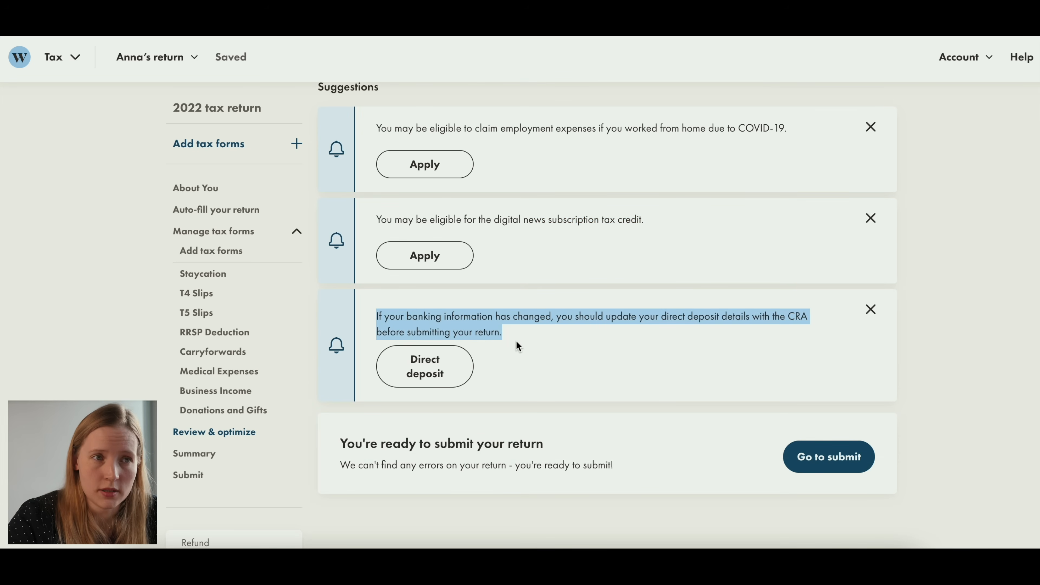
pyautogui.scroll(-6, 204, 322)
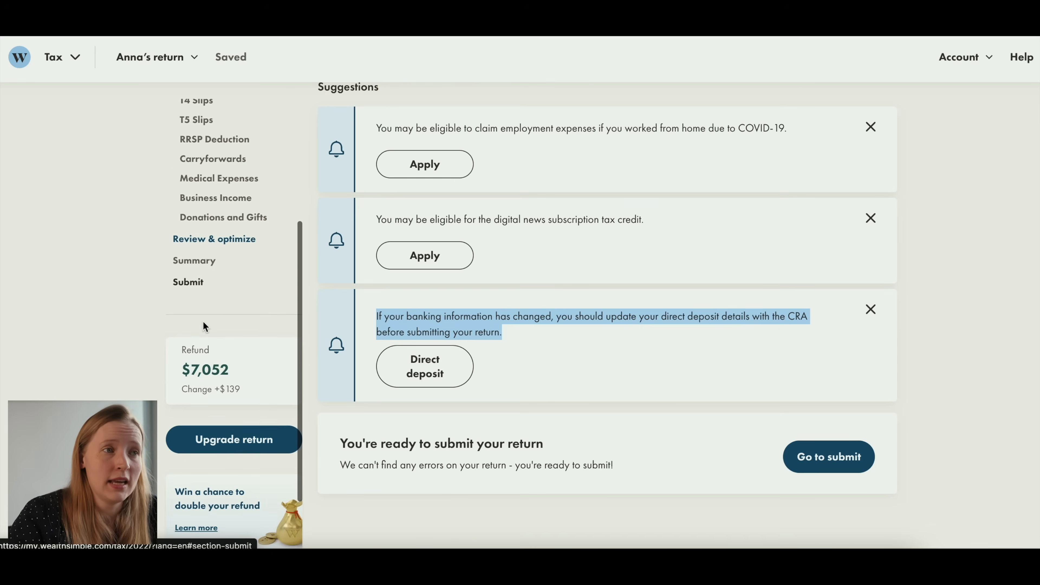
pyautogui.scroll(-1, 202, 320)
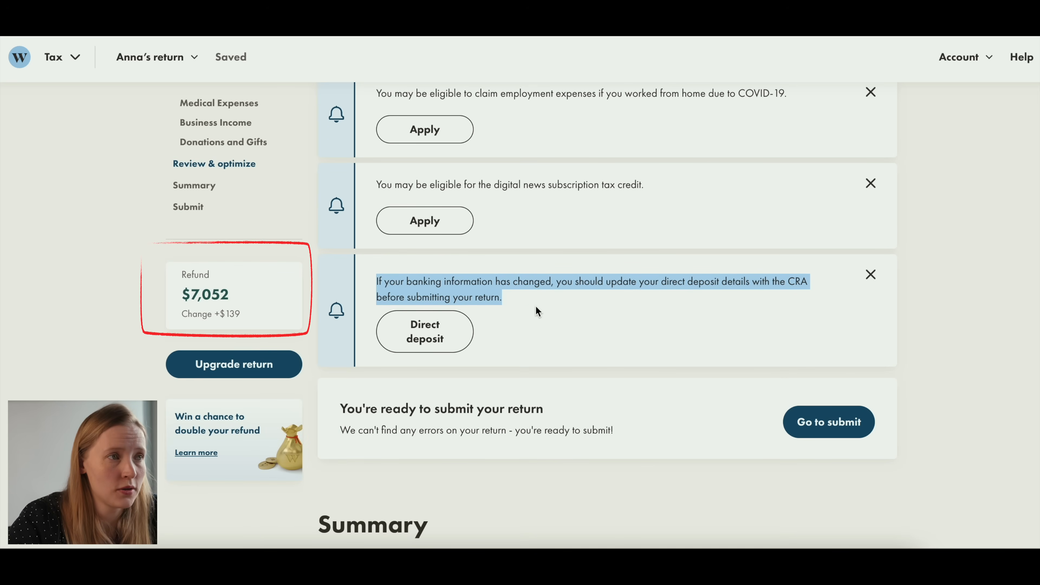
# - Submit the 2022 tax return to the CRA with NETFILE, agreeing to the NETFILE Terms and Conditions
pyautogui.scroll(-4, 668, 291)
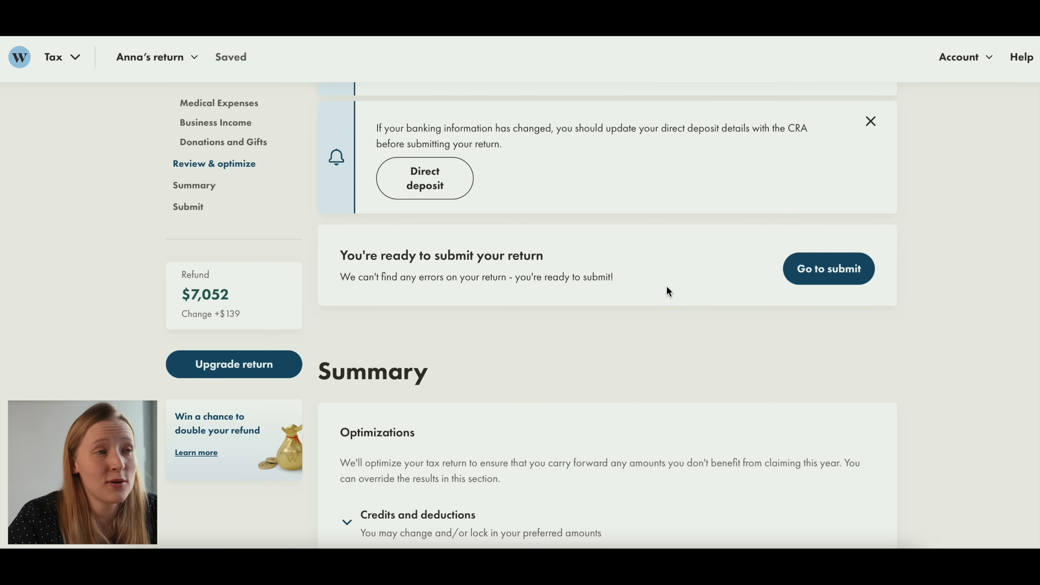
pyautogui.click(818, 270)
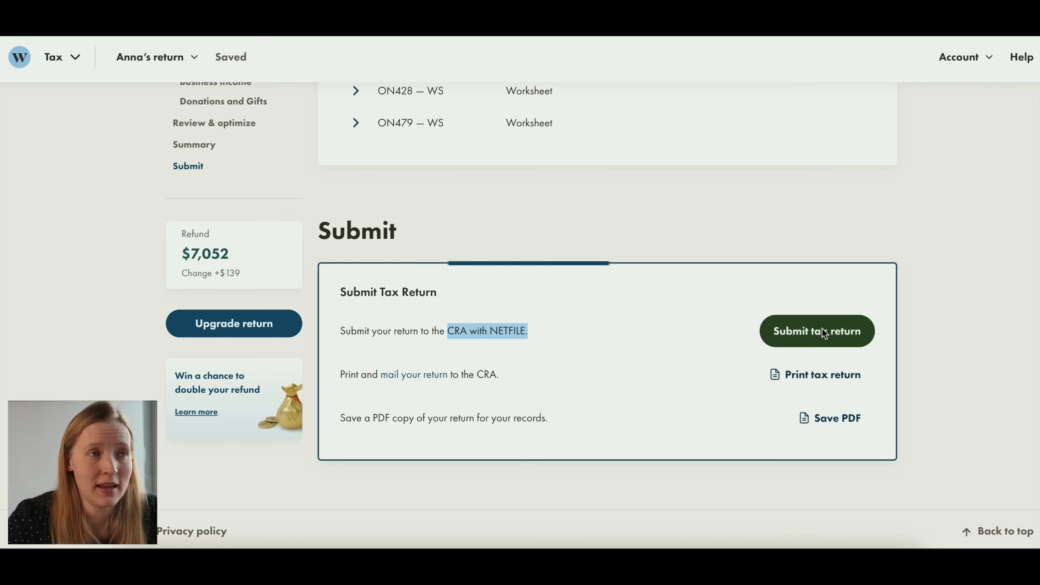
pyautogui.click(822, 331)
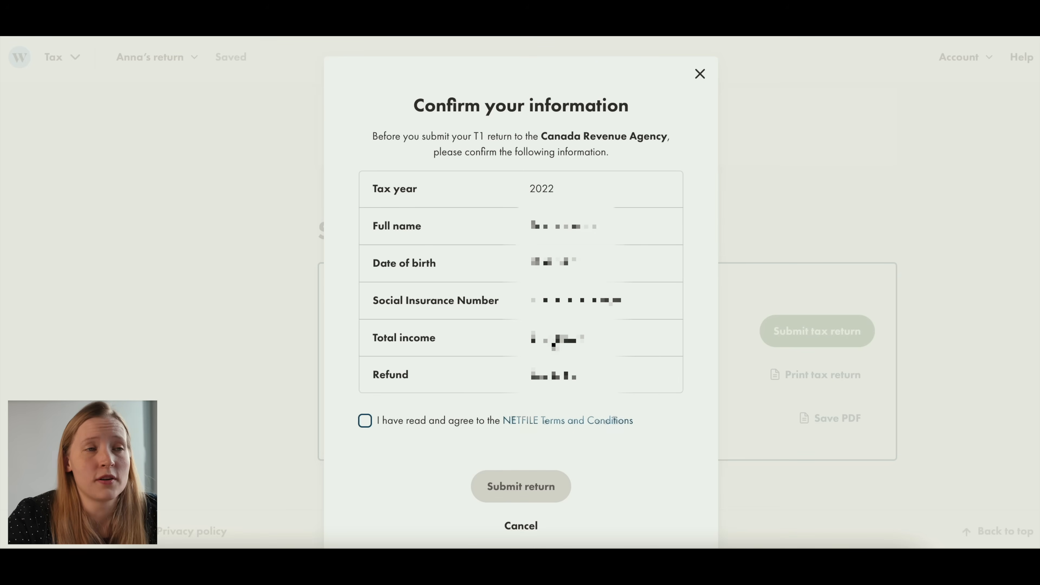
pyautogui.click(366, 422)
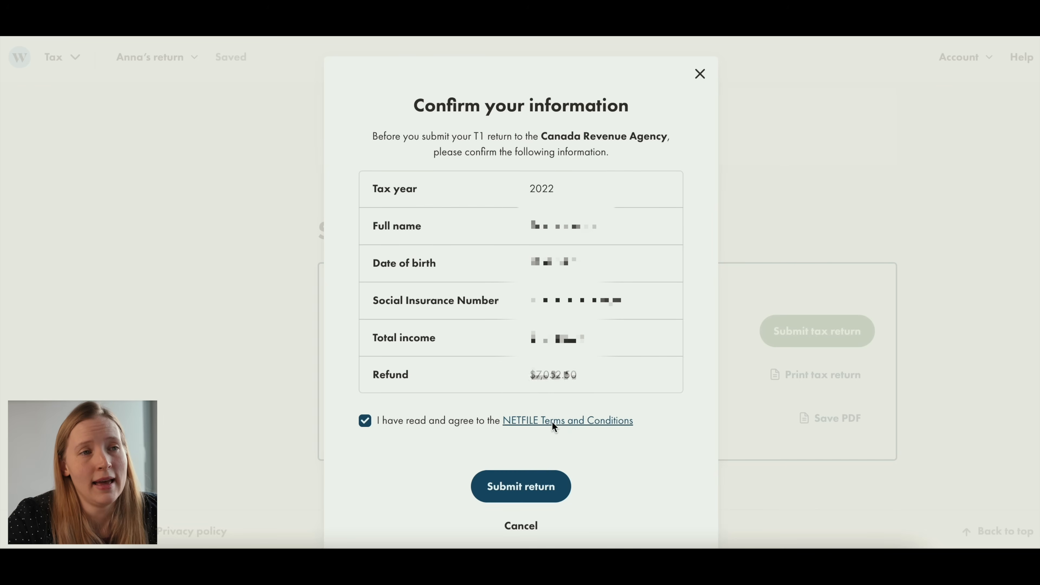
pyautogui.click(521, 488)
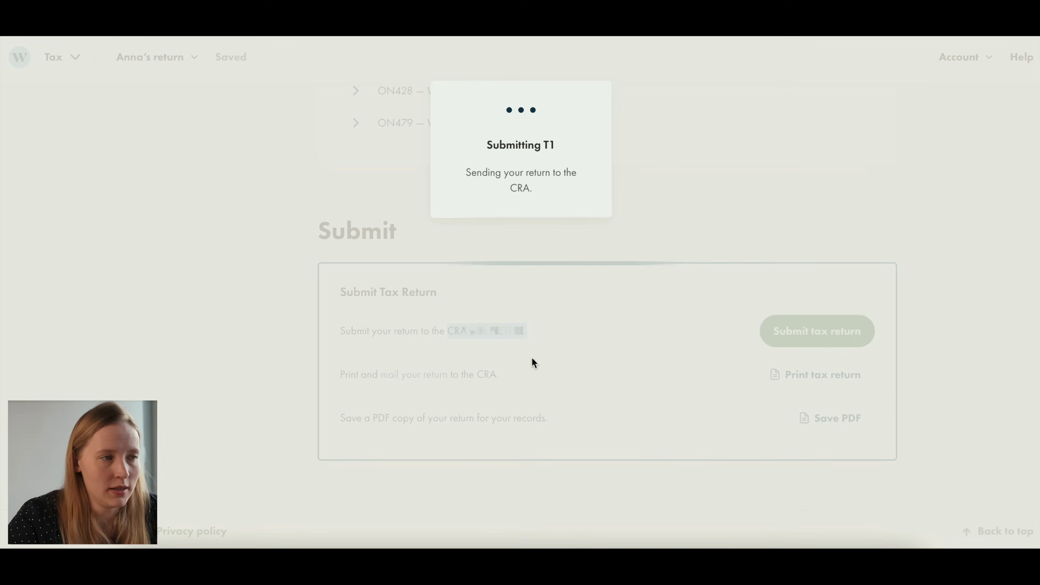